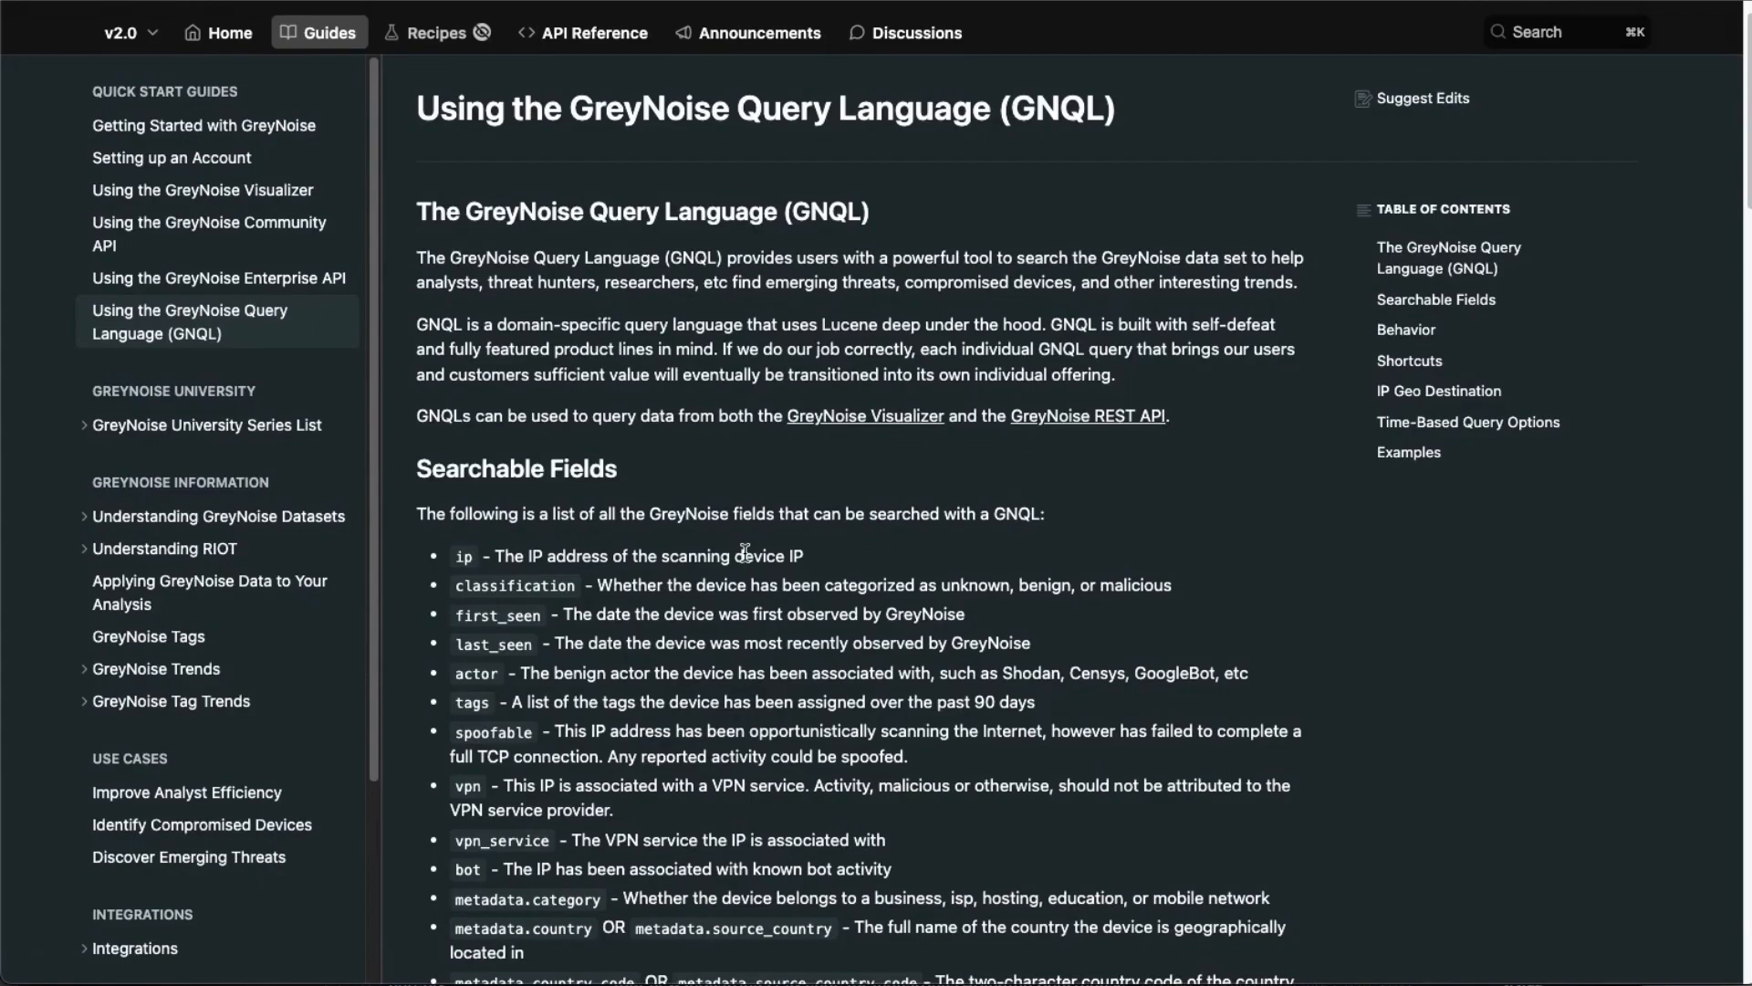
Scroll through the GNQL documentation's list of searchable fields.
scroll(744, 551, "down", 2)
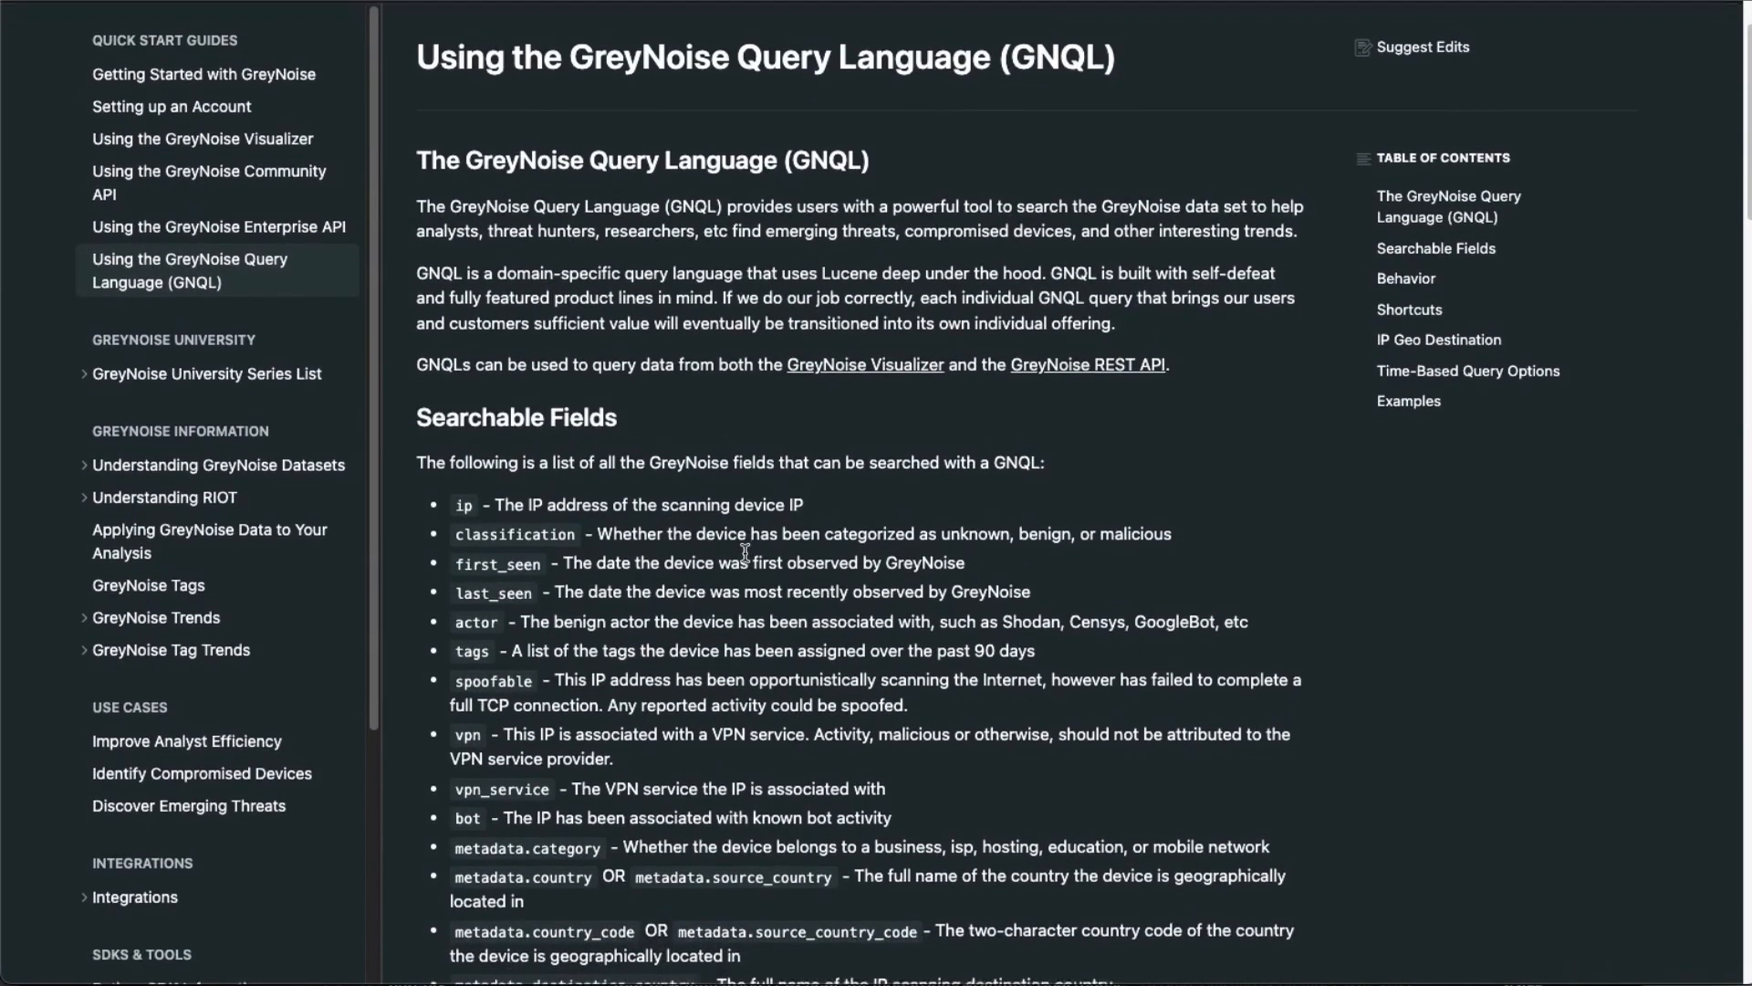
scroll(744, 552, "down", 5)
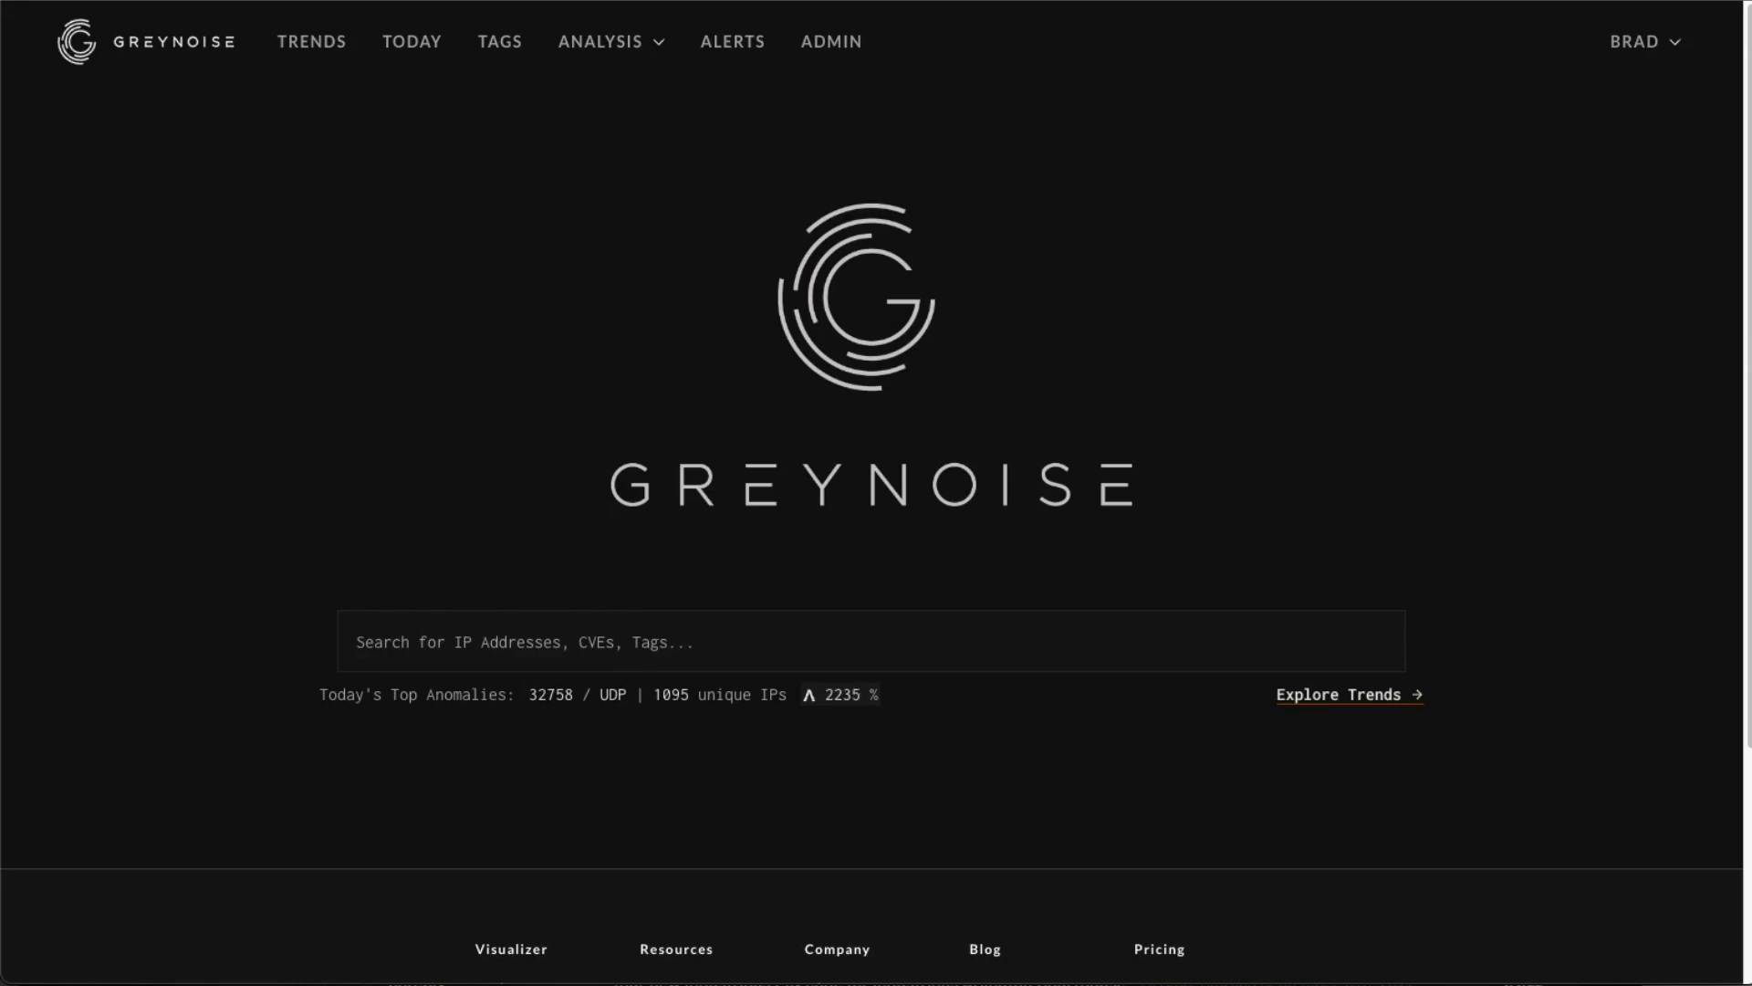
Search the GreyNoise Visualizer for IPs with the query last_seen:1d.
left_click(534, 642)
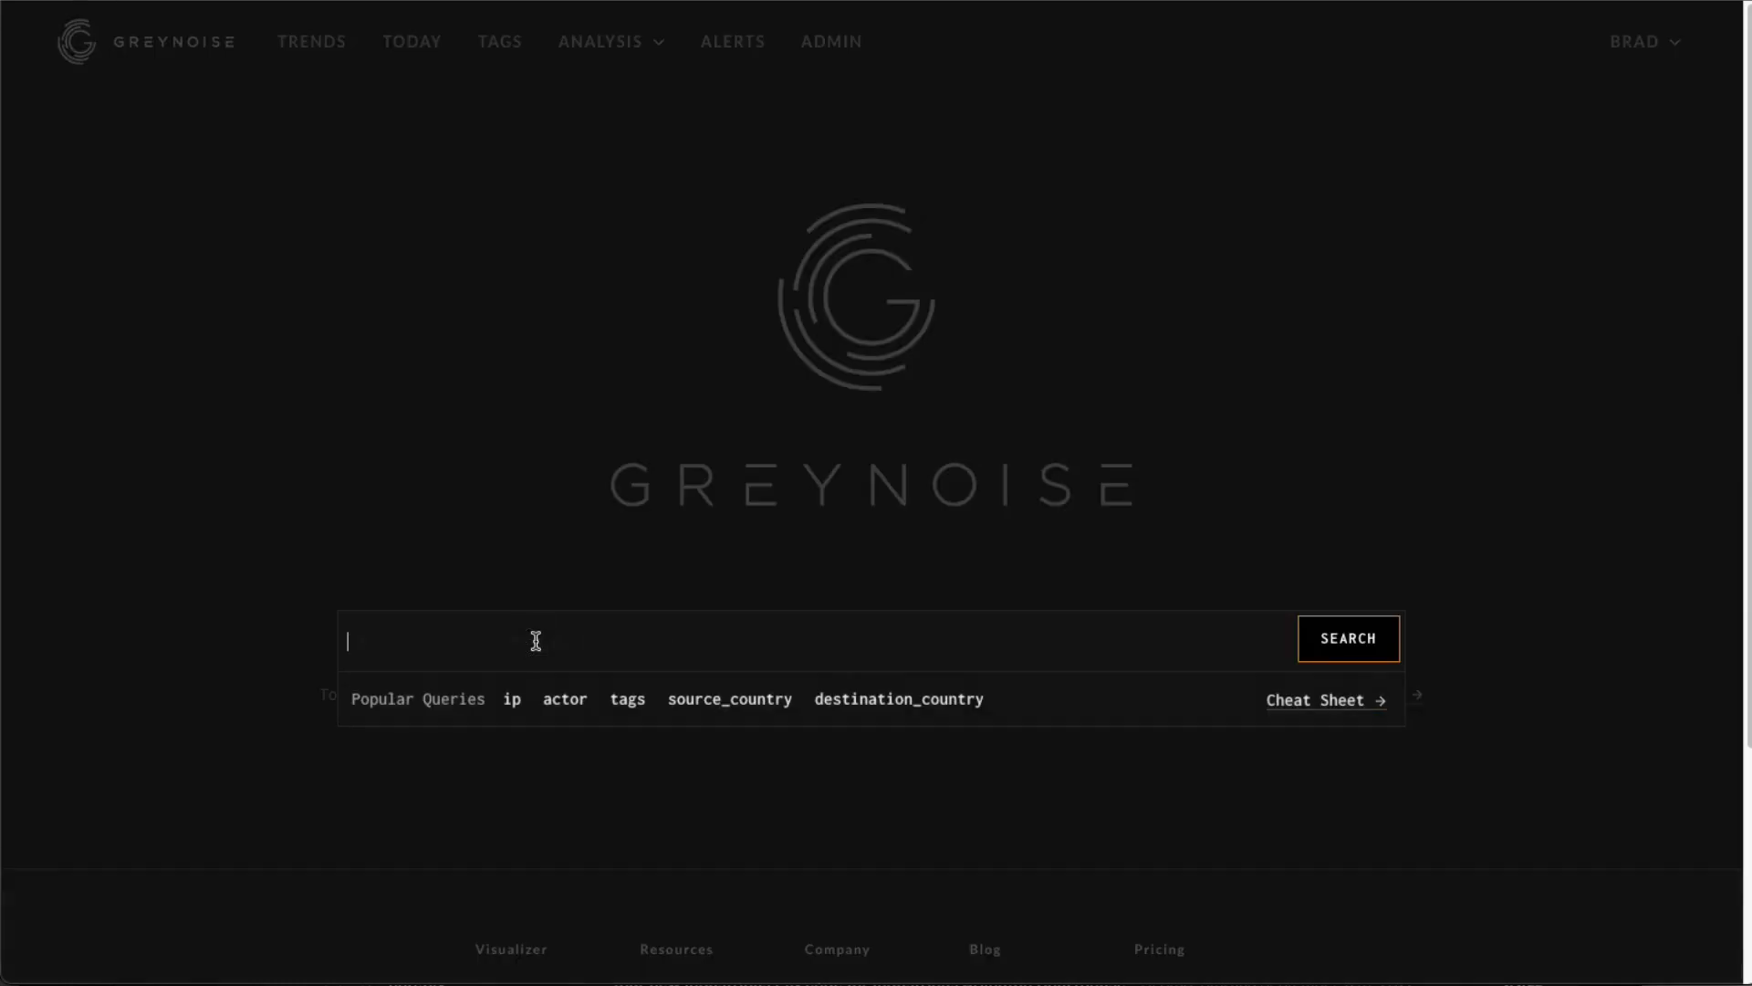
type("last_seen:")
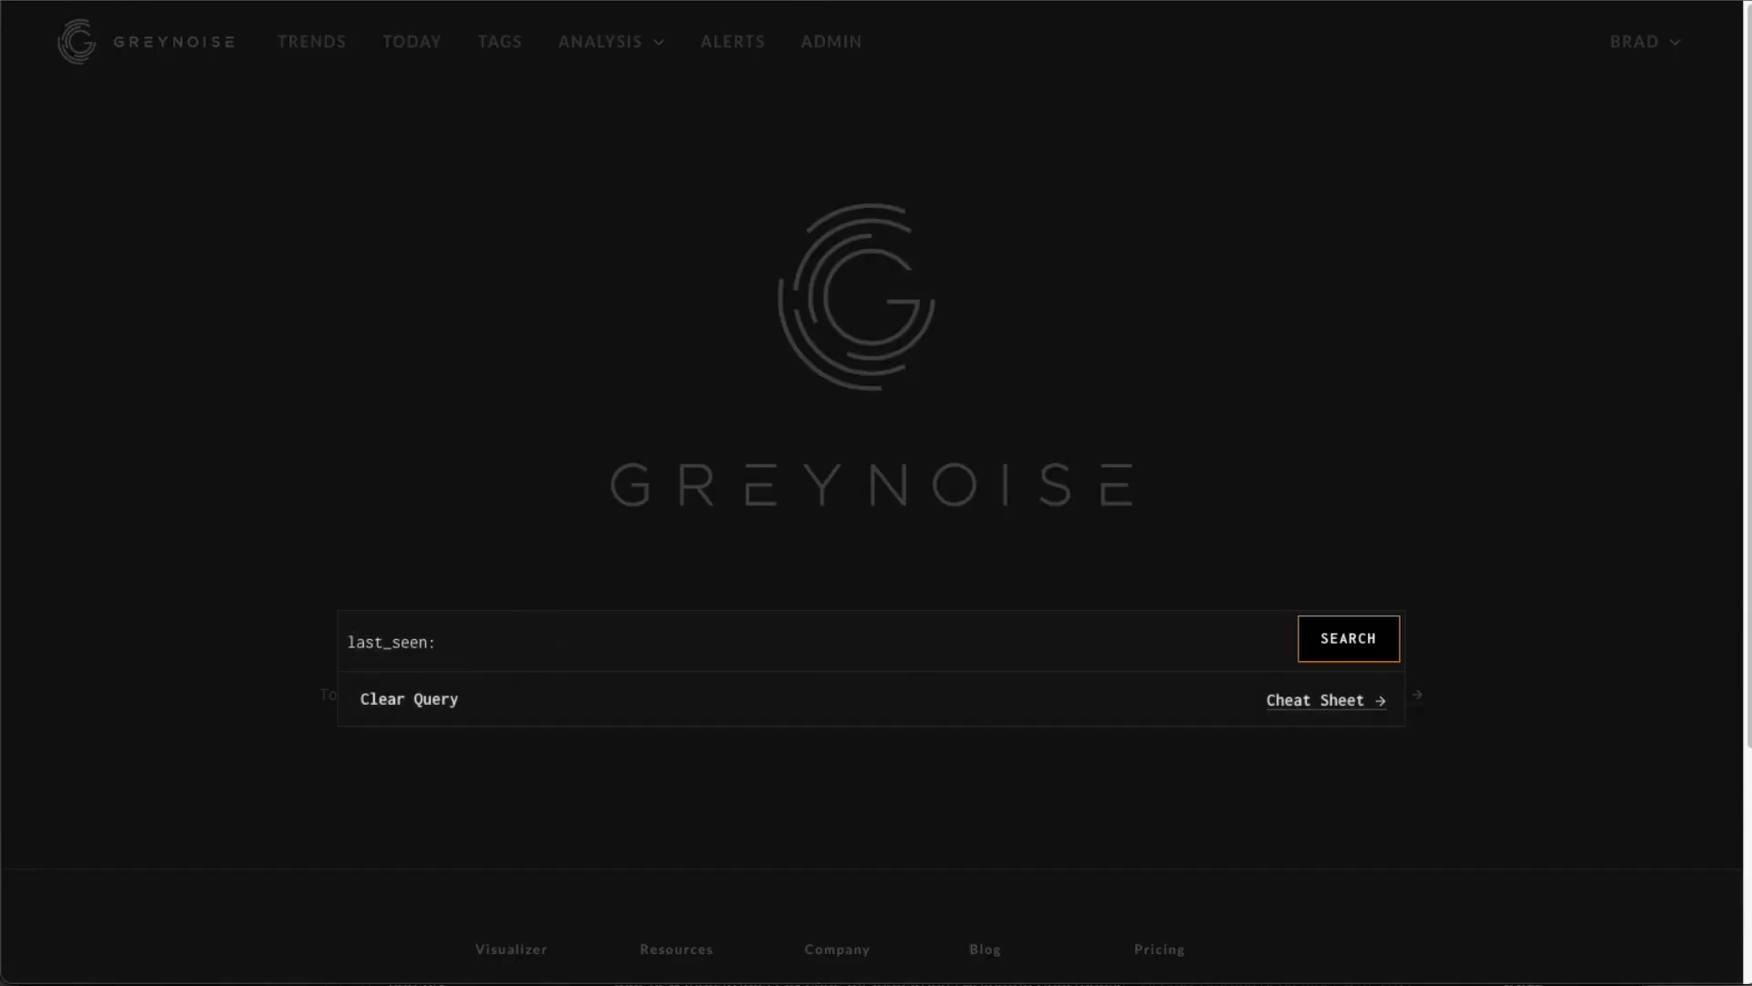
type("1d")
key("Return")
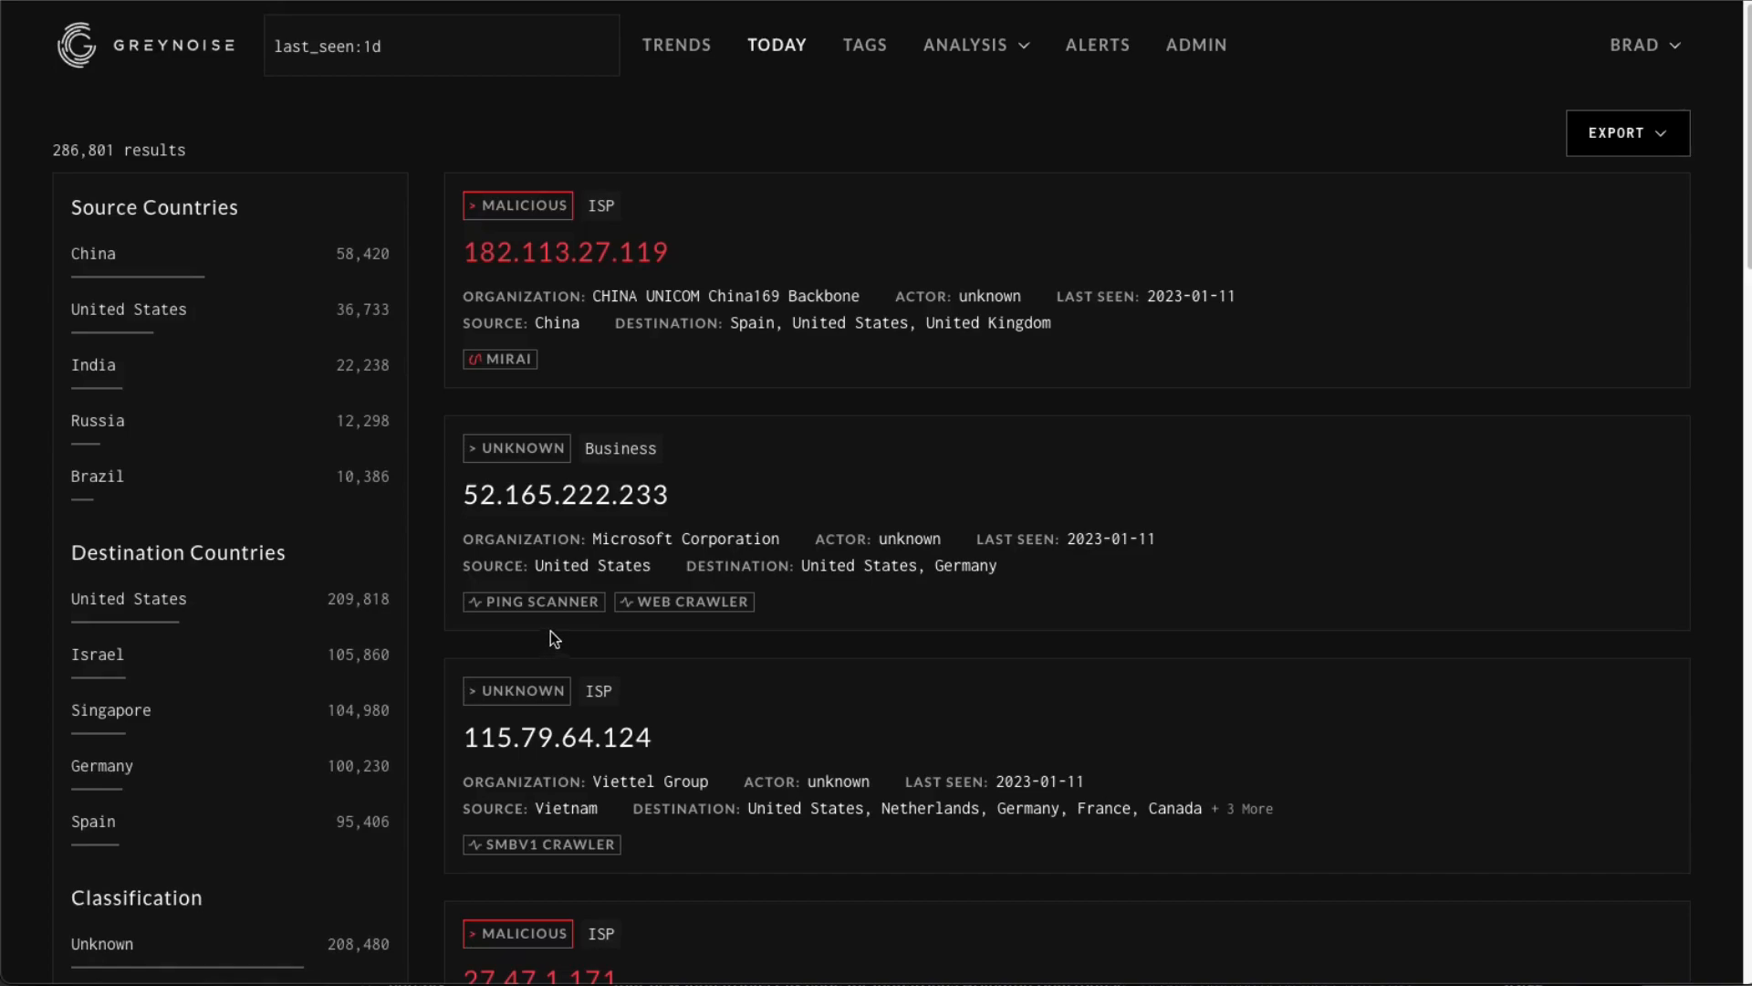
Change the query's time range to last_seen:1m and rerun the search.
left_click(426, 51)
key("BackSpace")
type("w")
key("BackSpace")
type("m")
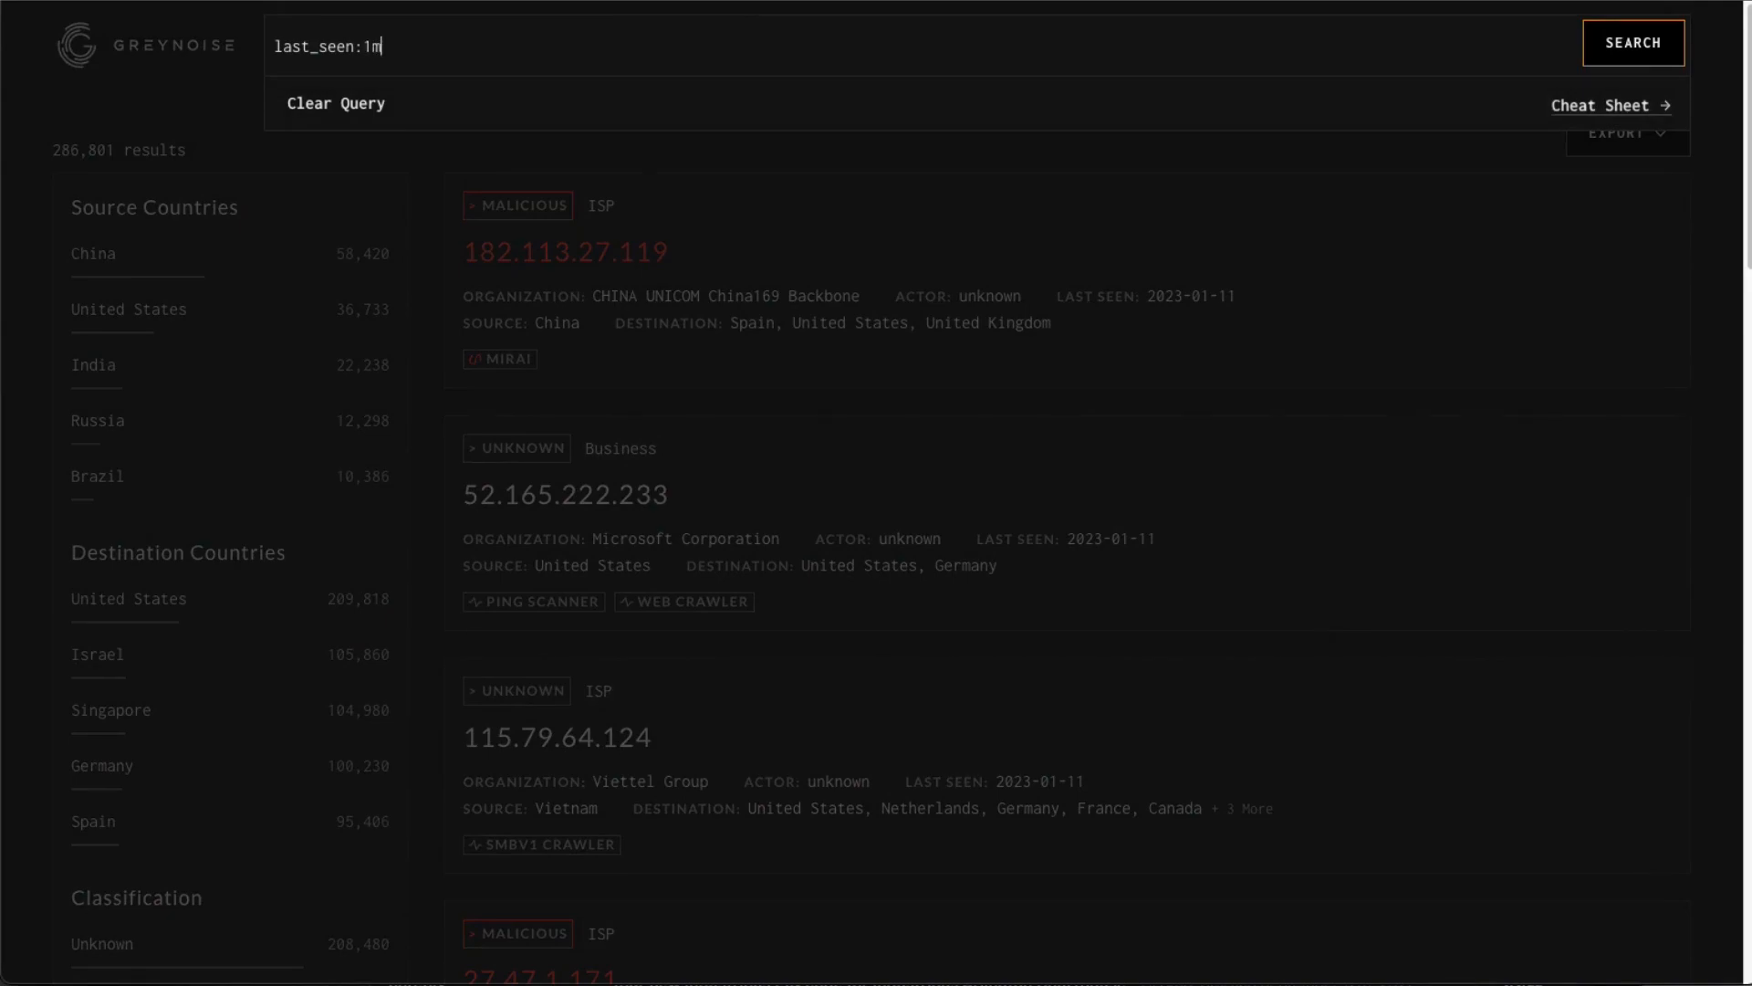
key("Return")
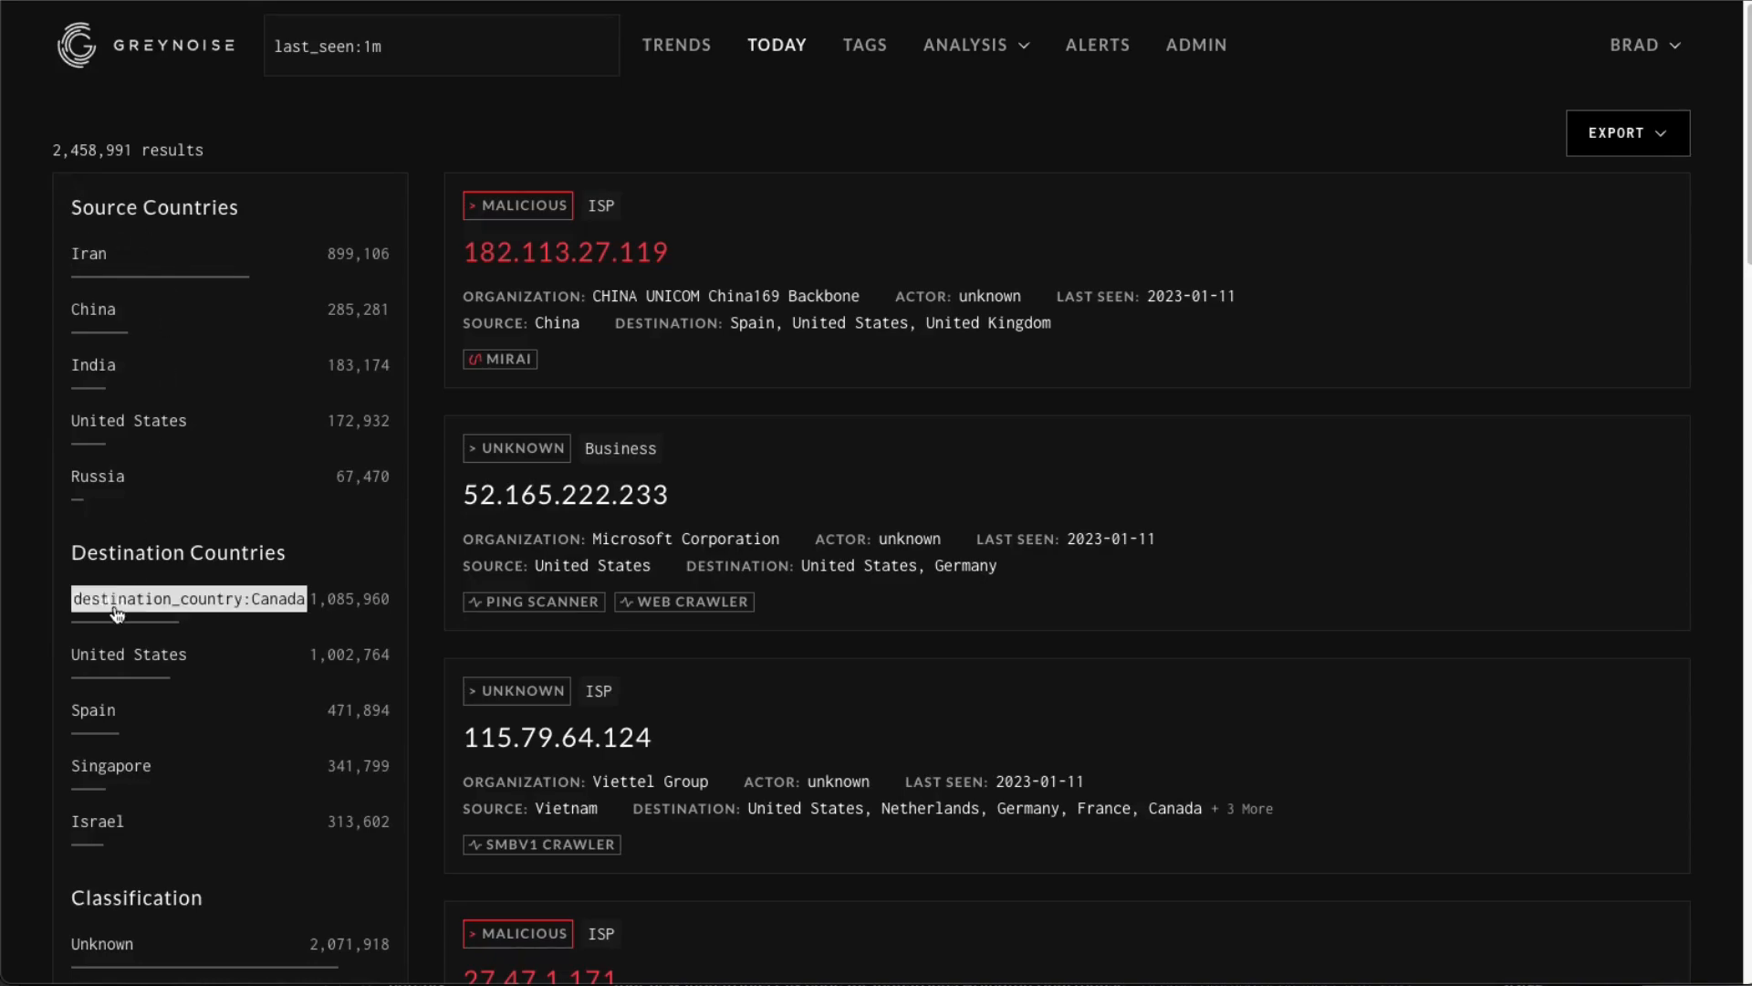
Review the result facets and open the export format options without exporting.
scroll(101, 593, "down", 3)
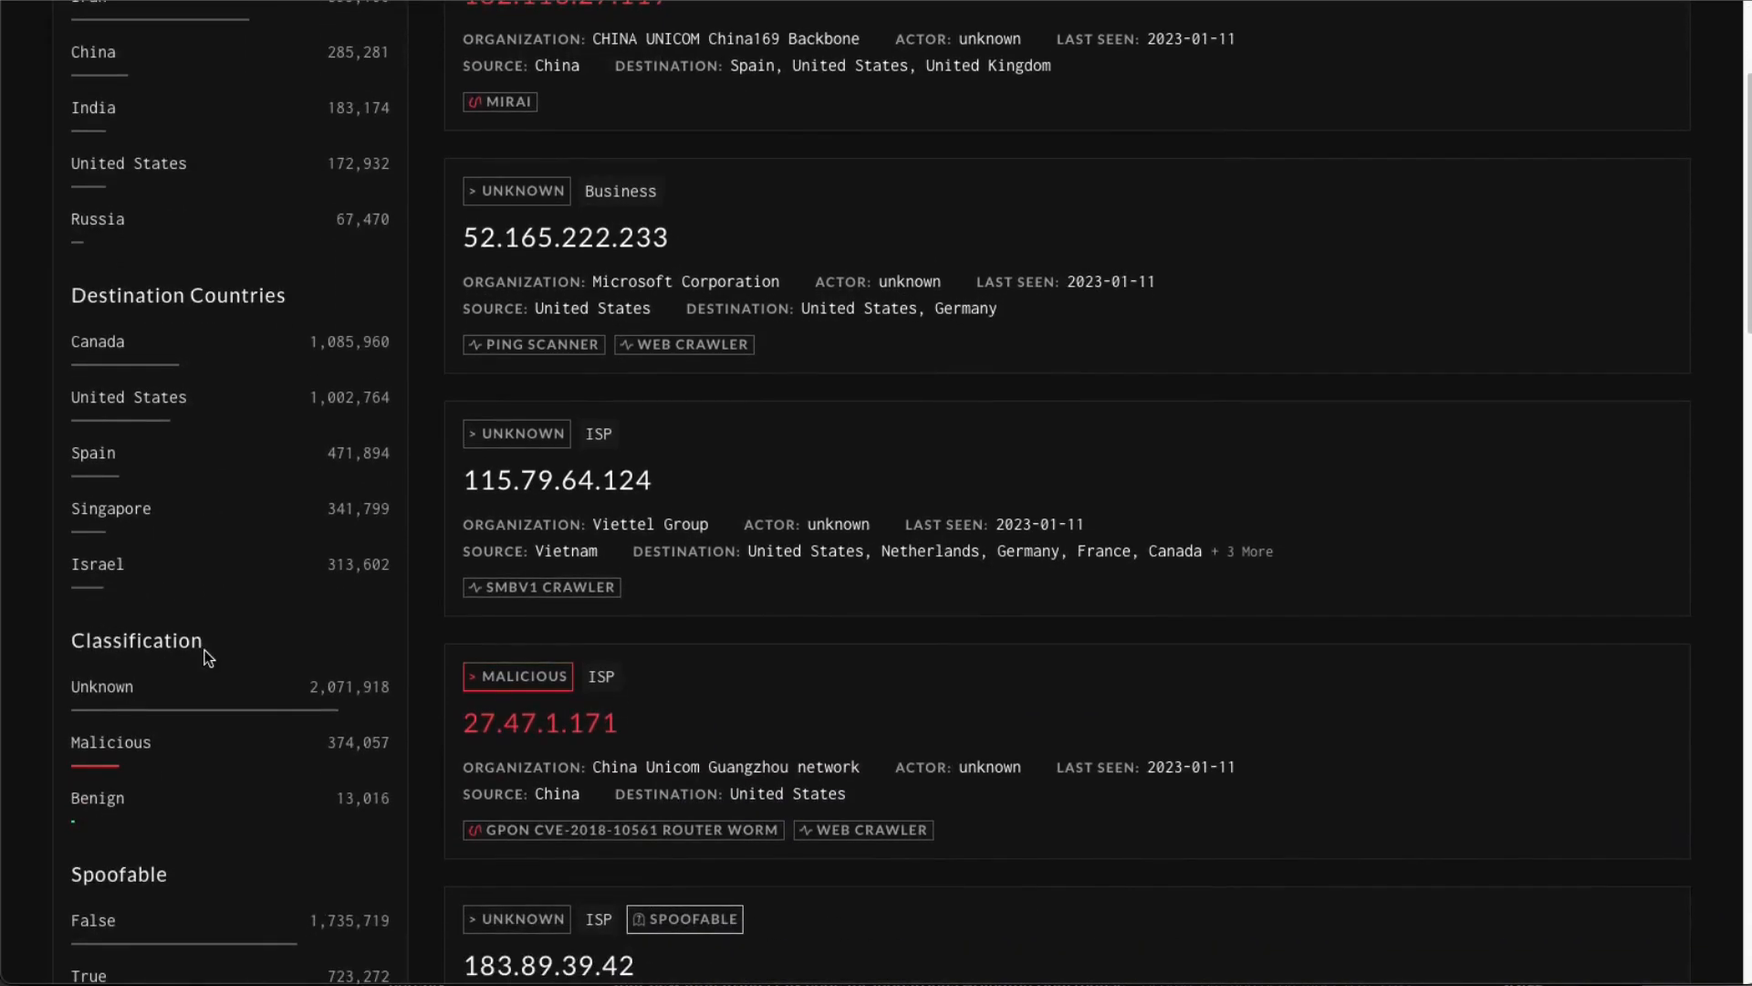
scroll(205, 649, "up", 3)
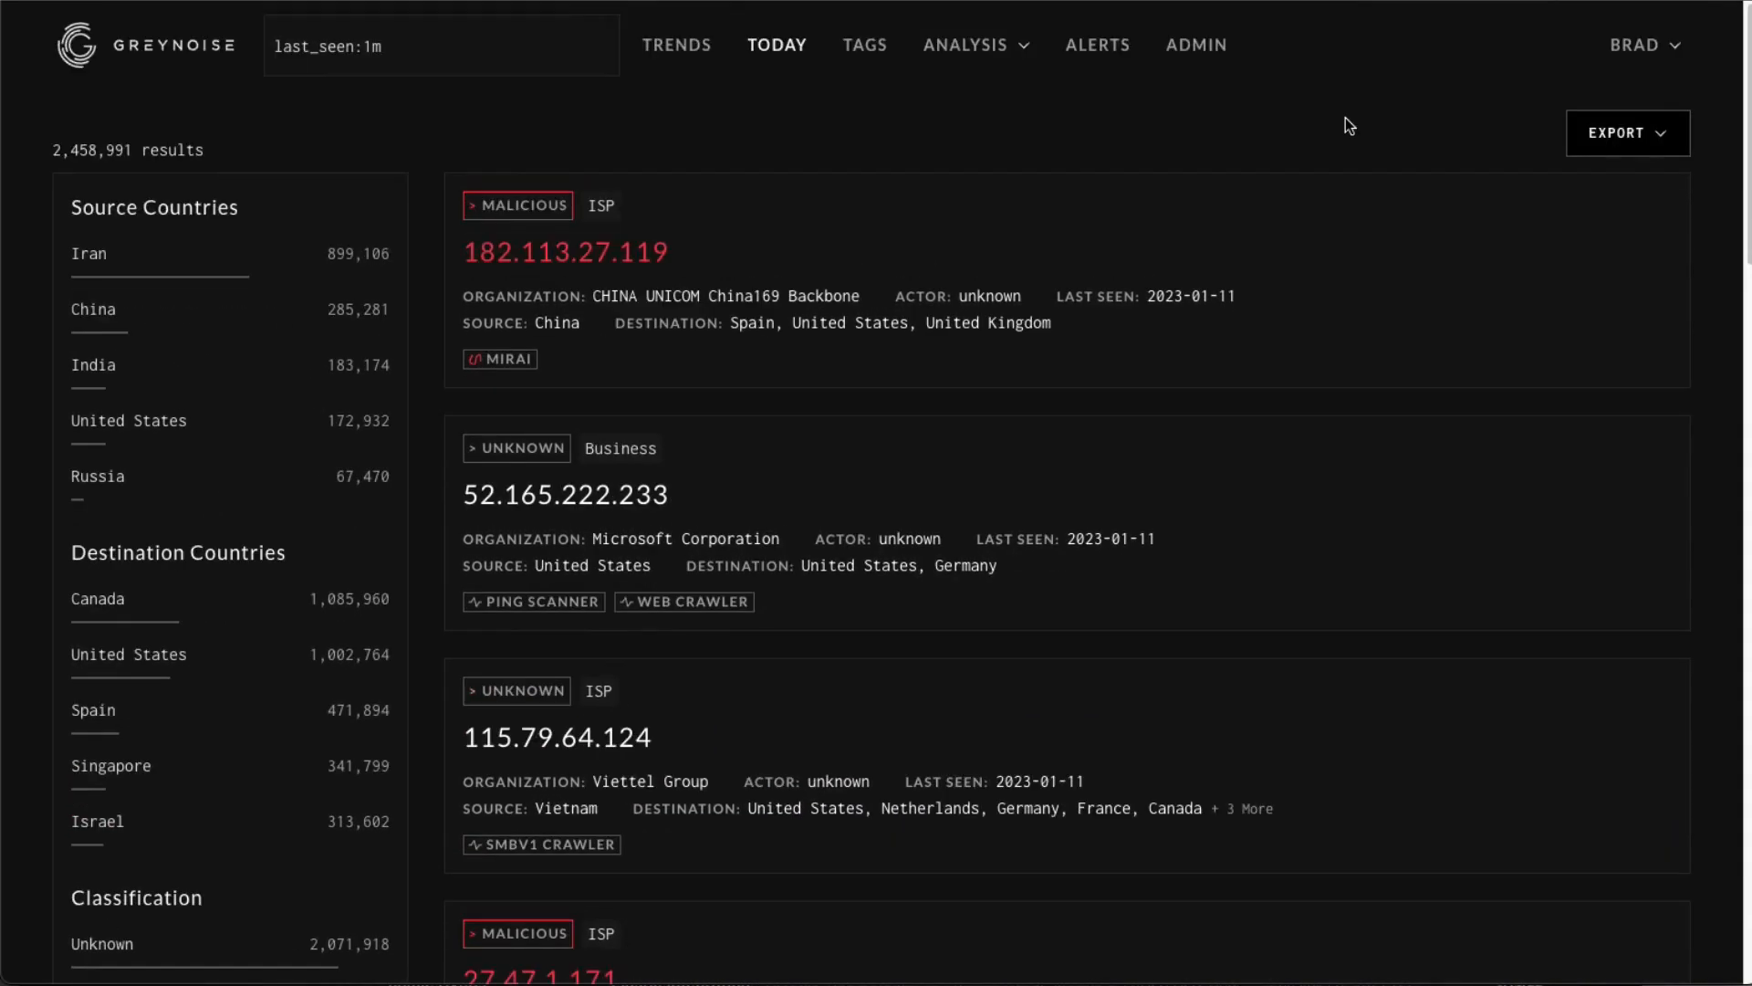
left_click(1628, 132)
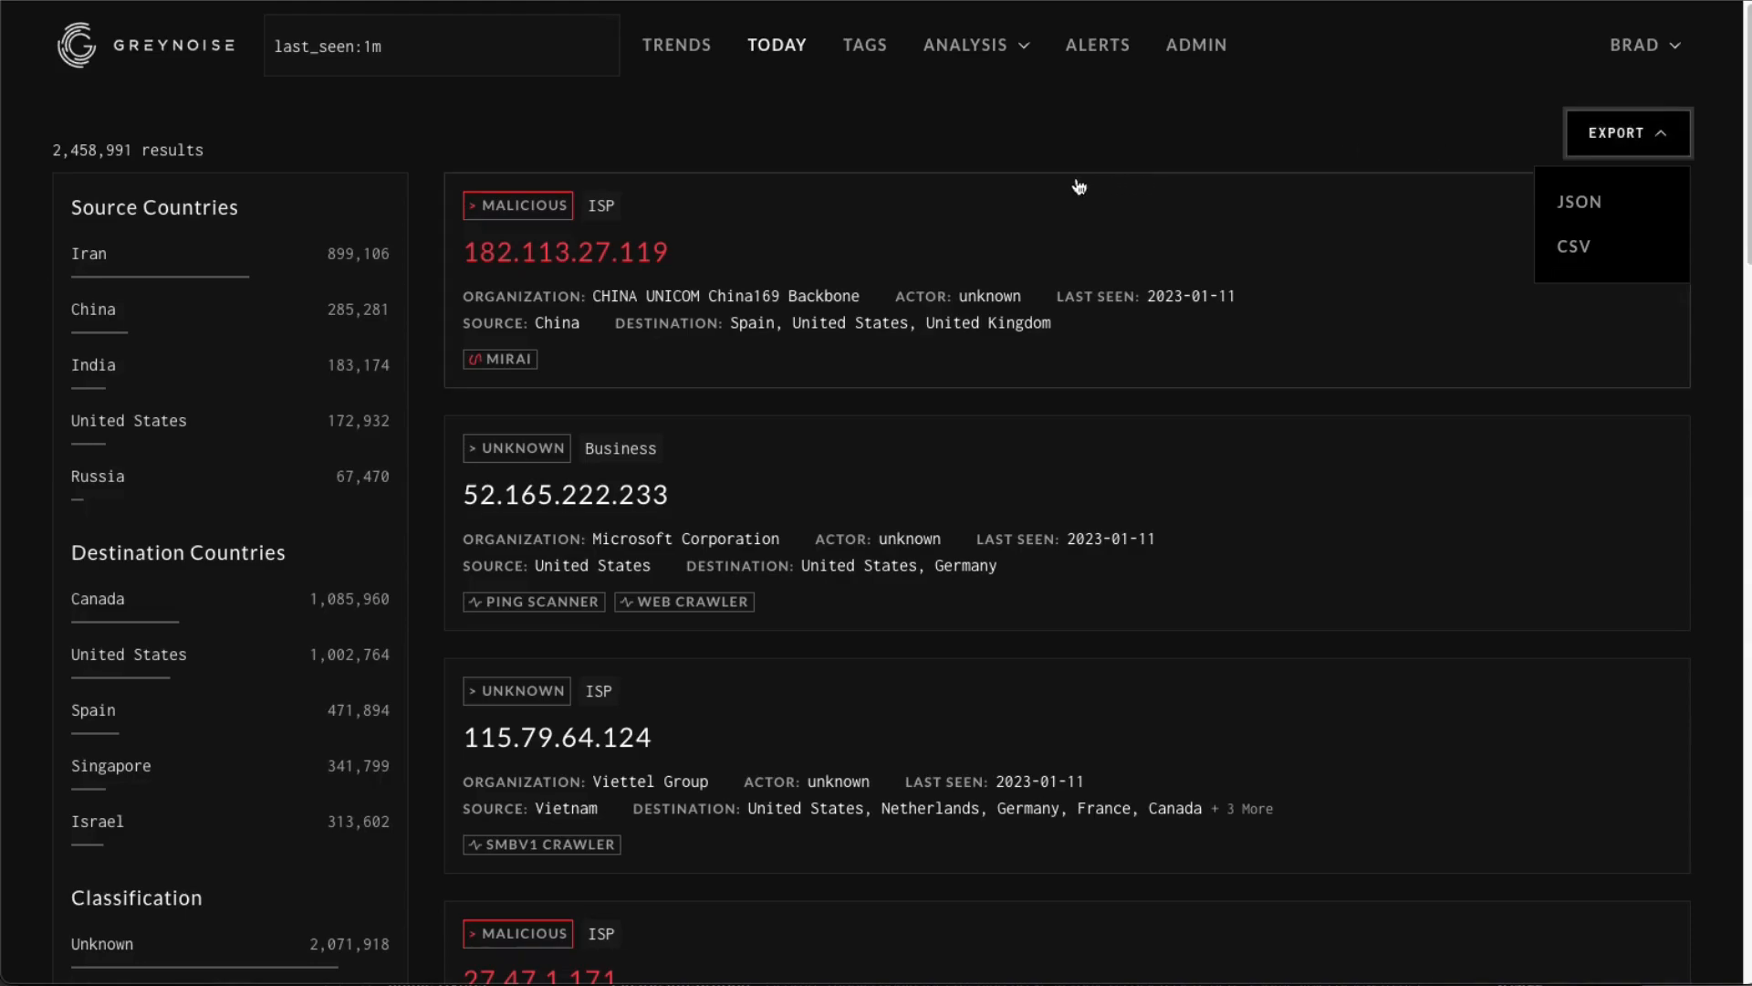
left_click(1043, 162)
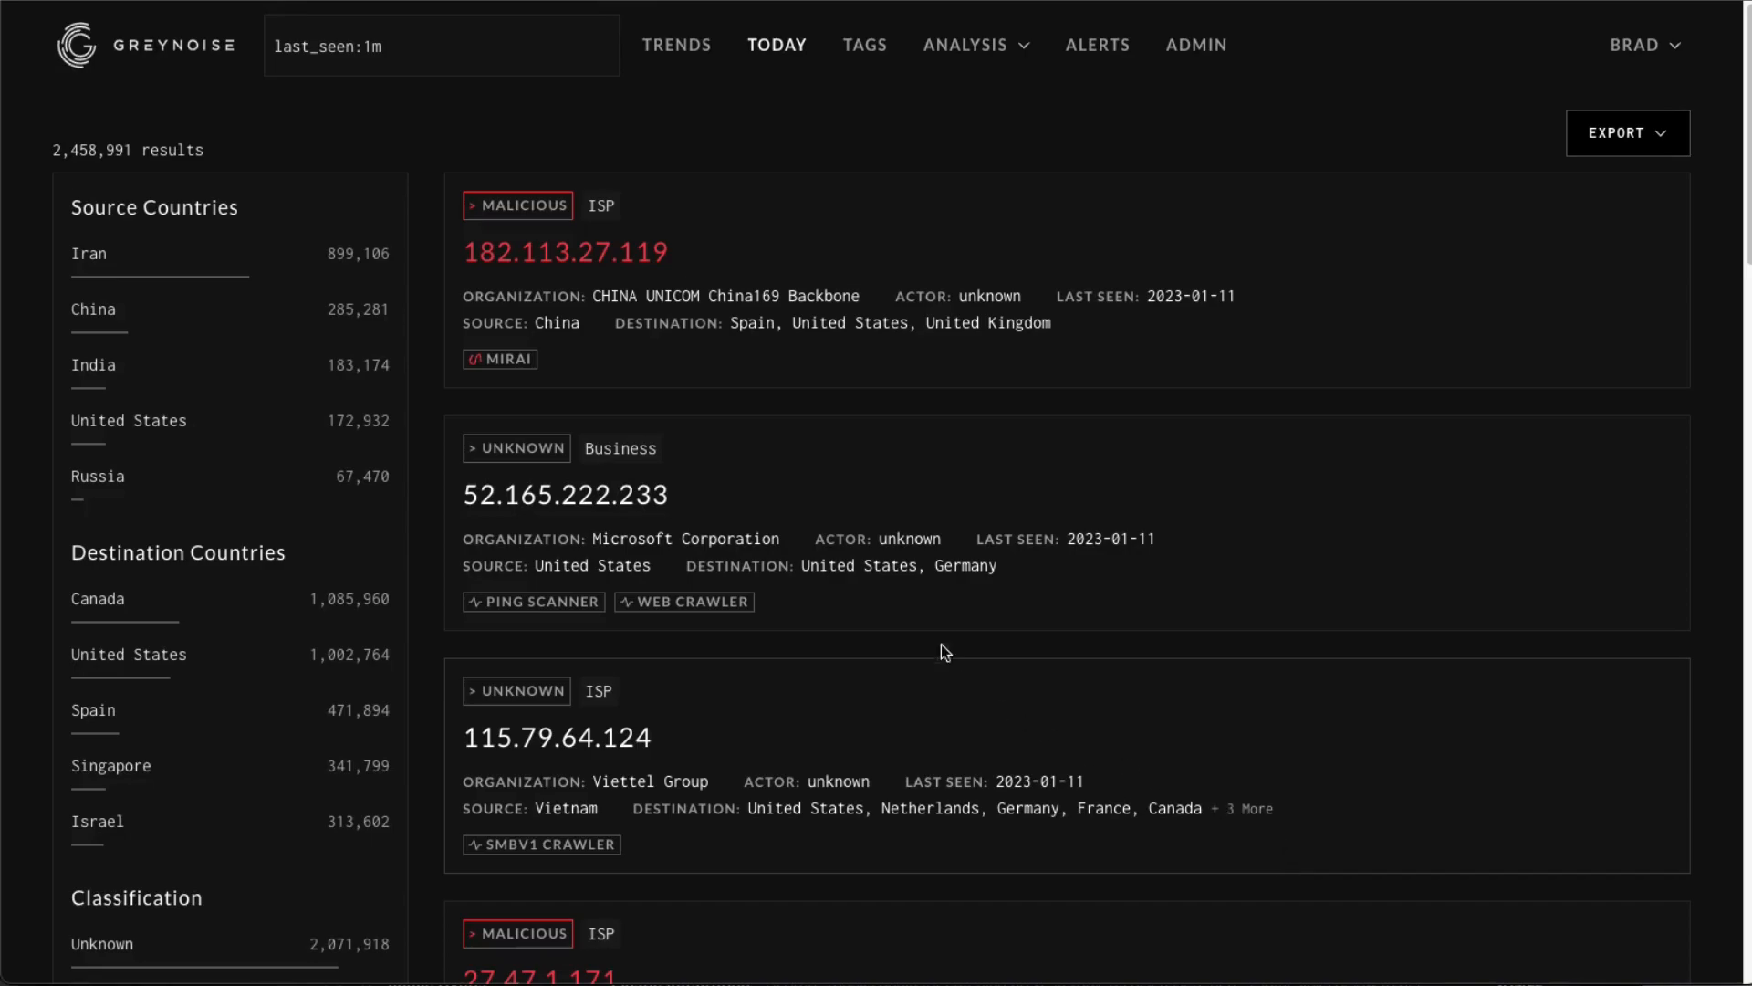
Open the 52.165.222.233 result and search for all IPs from its organization, Microsoft Corporation.
left_click(878, 513)
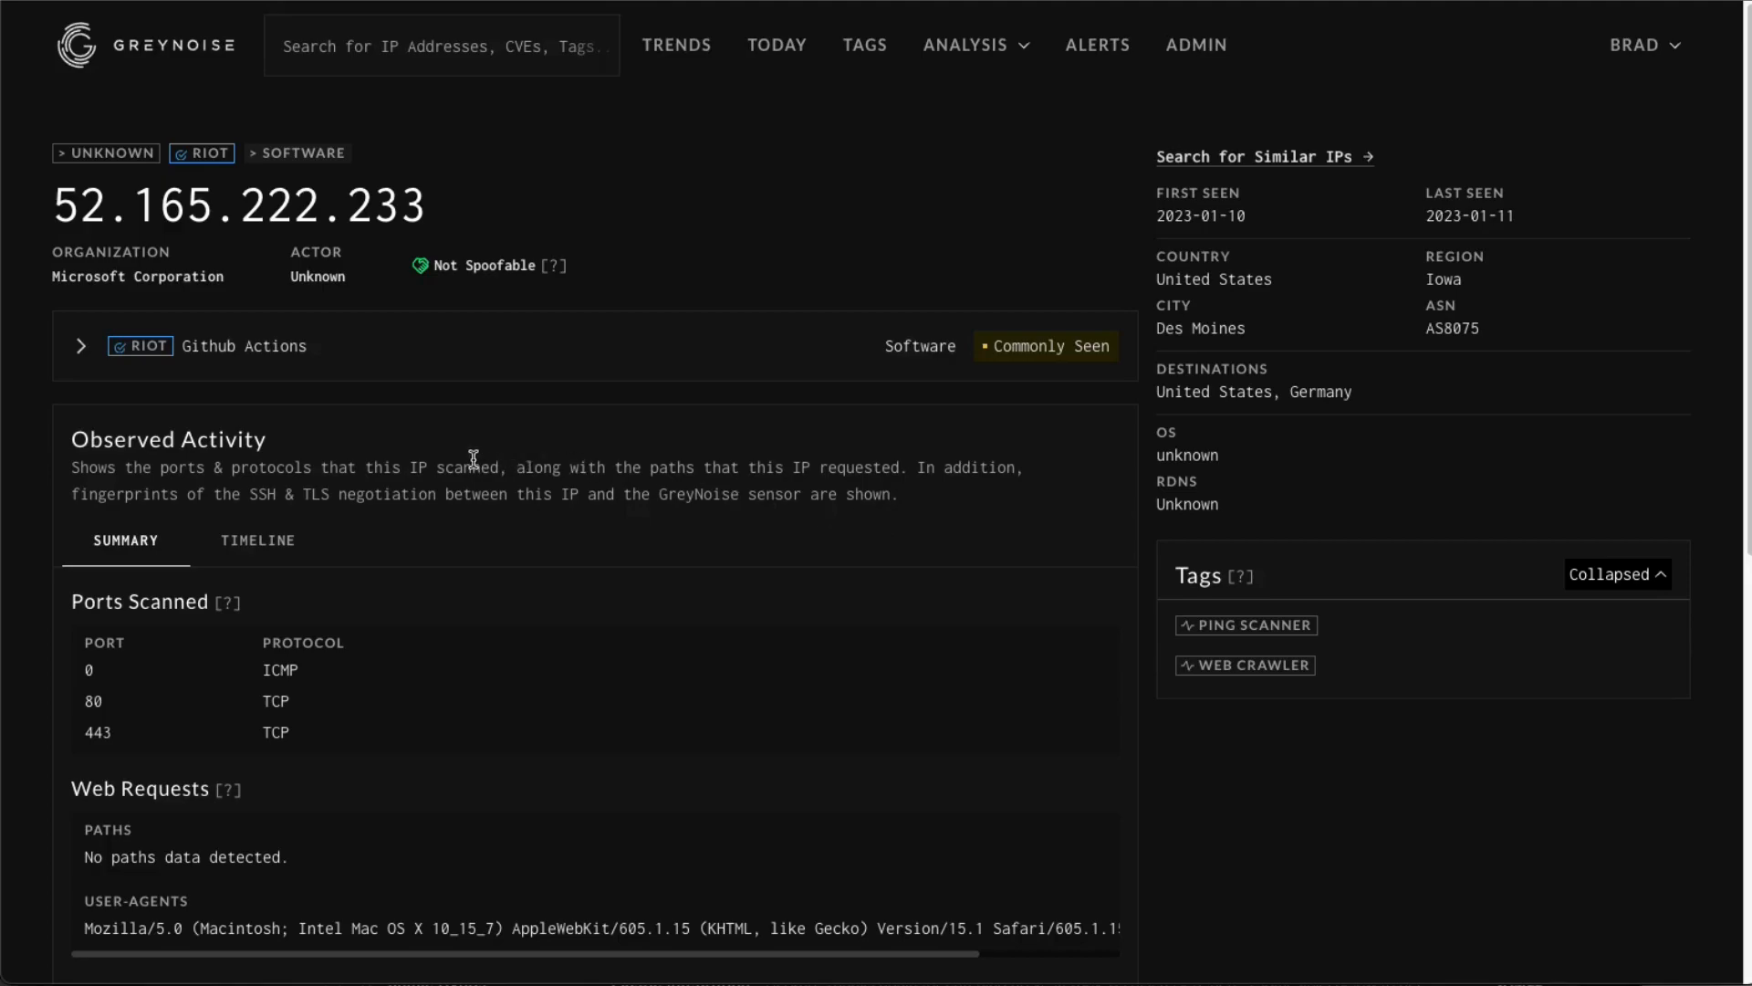
left_click(153, 278)
Replace the query with web.paths:robots.txt and run the search.
left_click(592, 46)
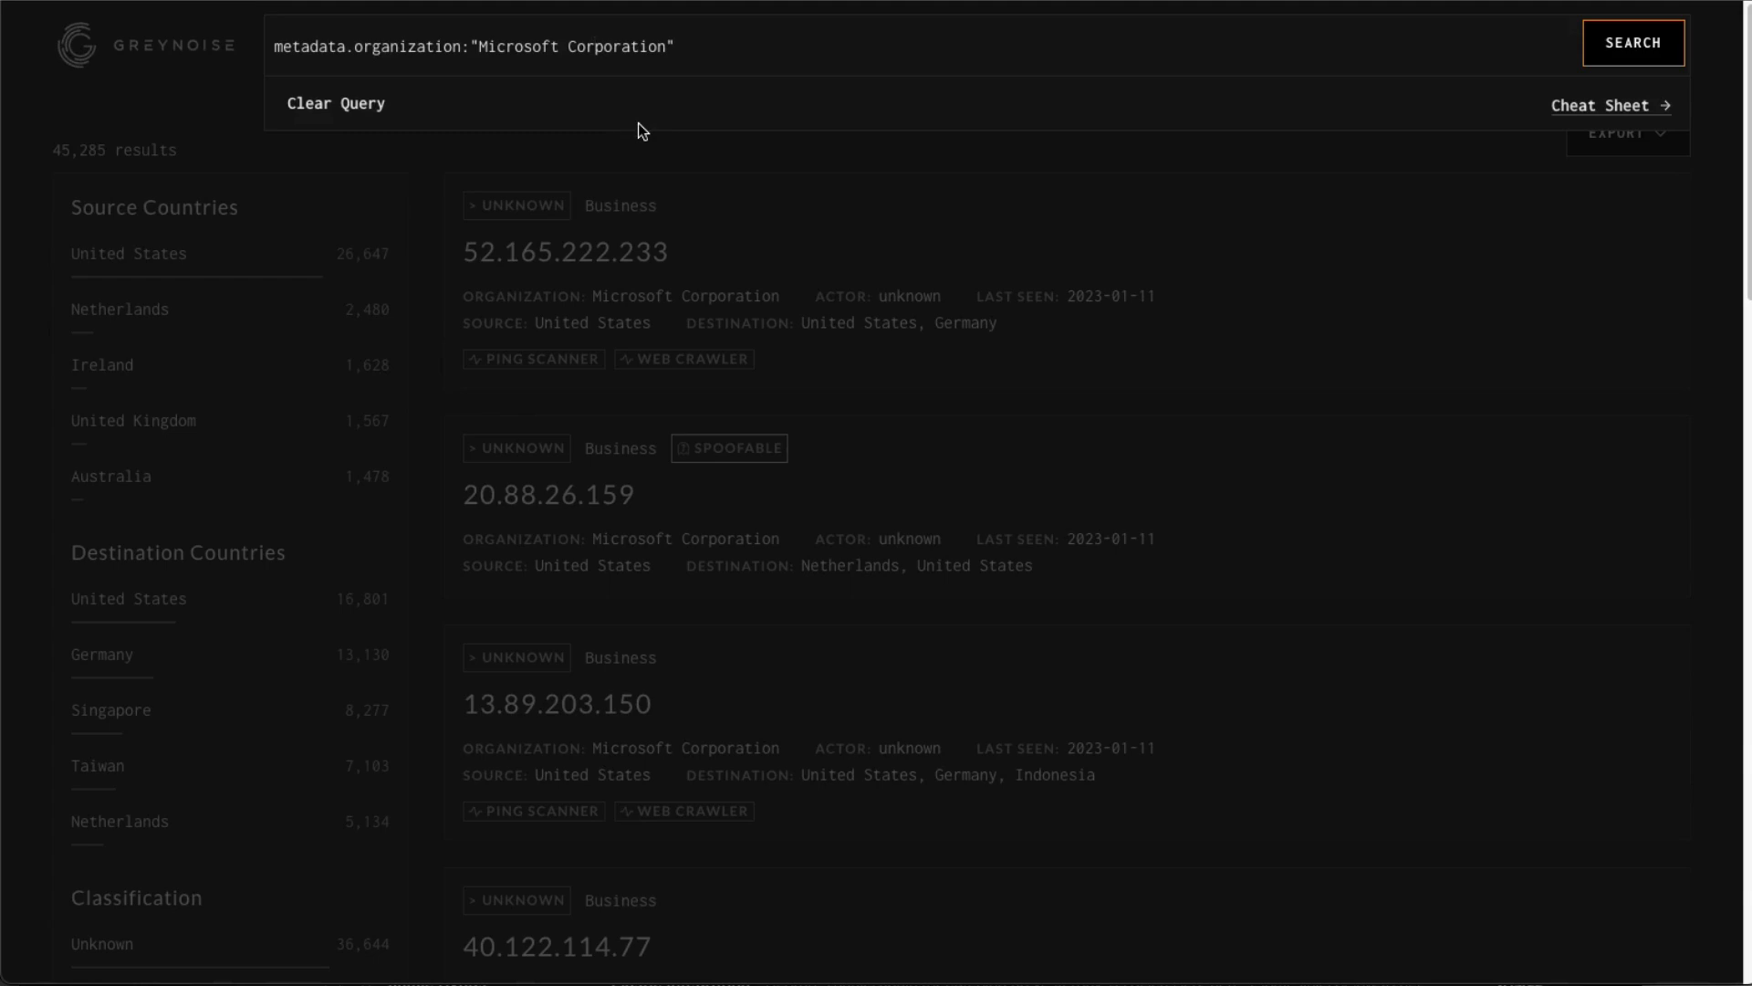
left_click_drag(719, 50, 246, 60)
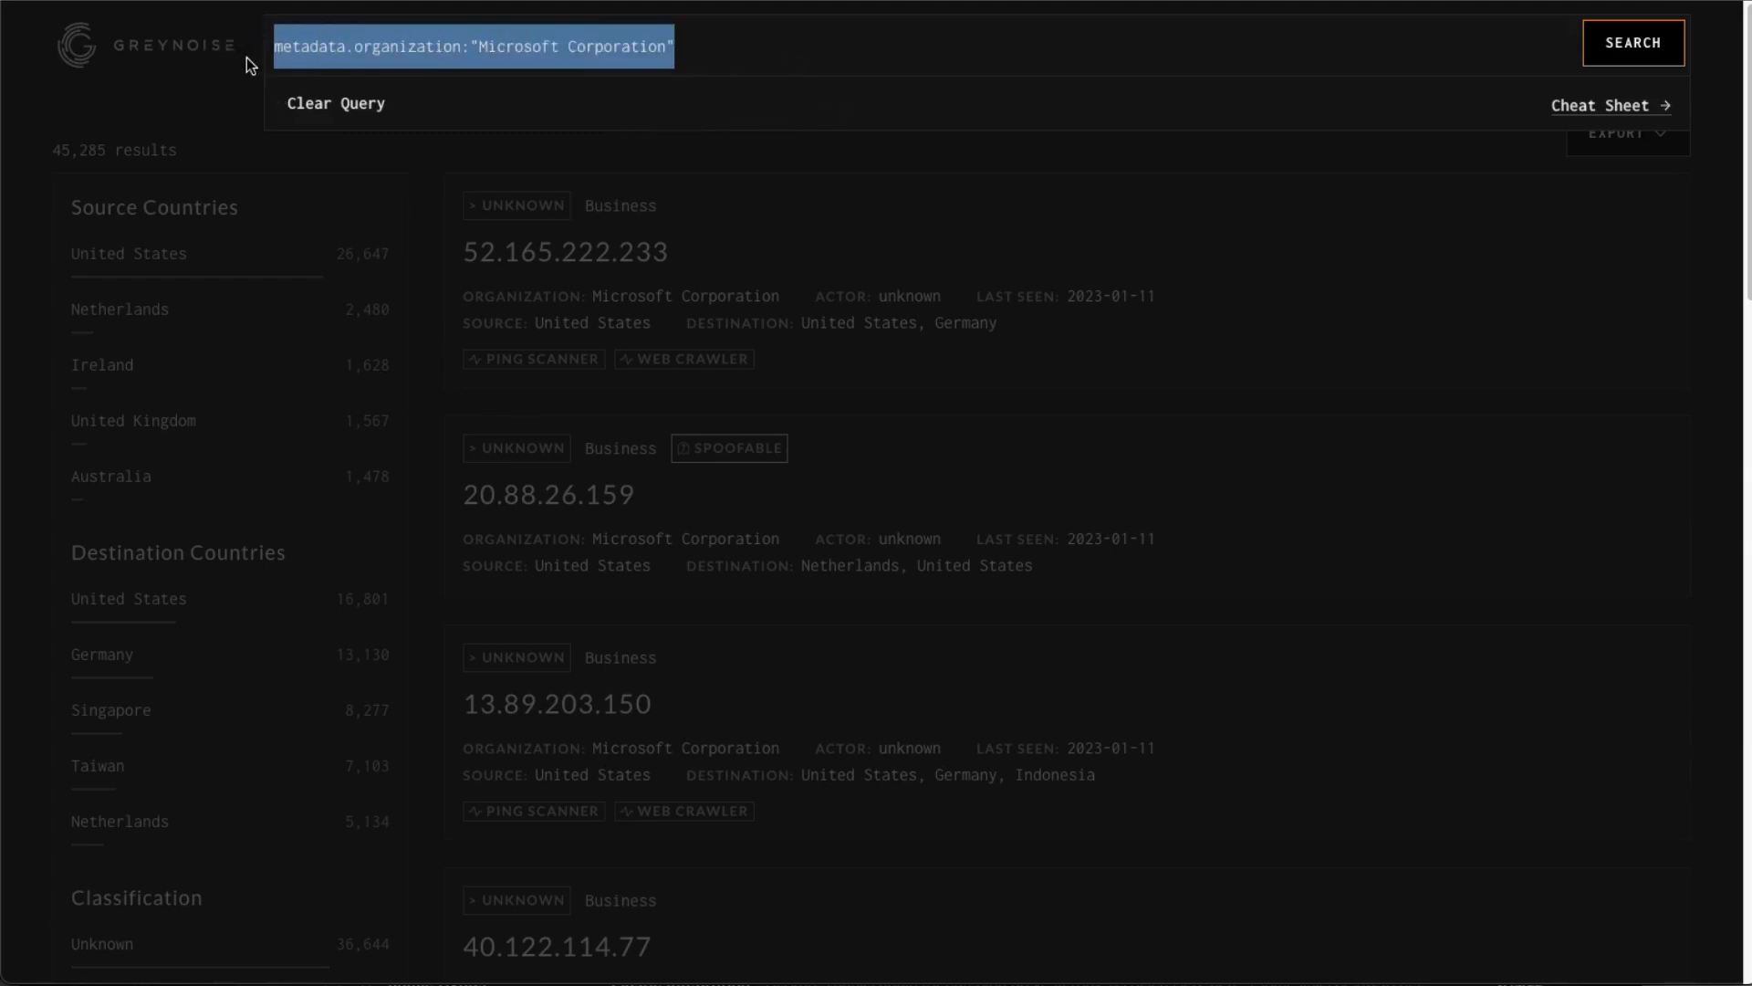
type("web.paths")
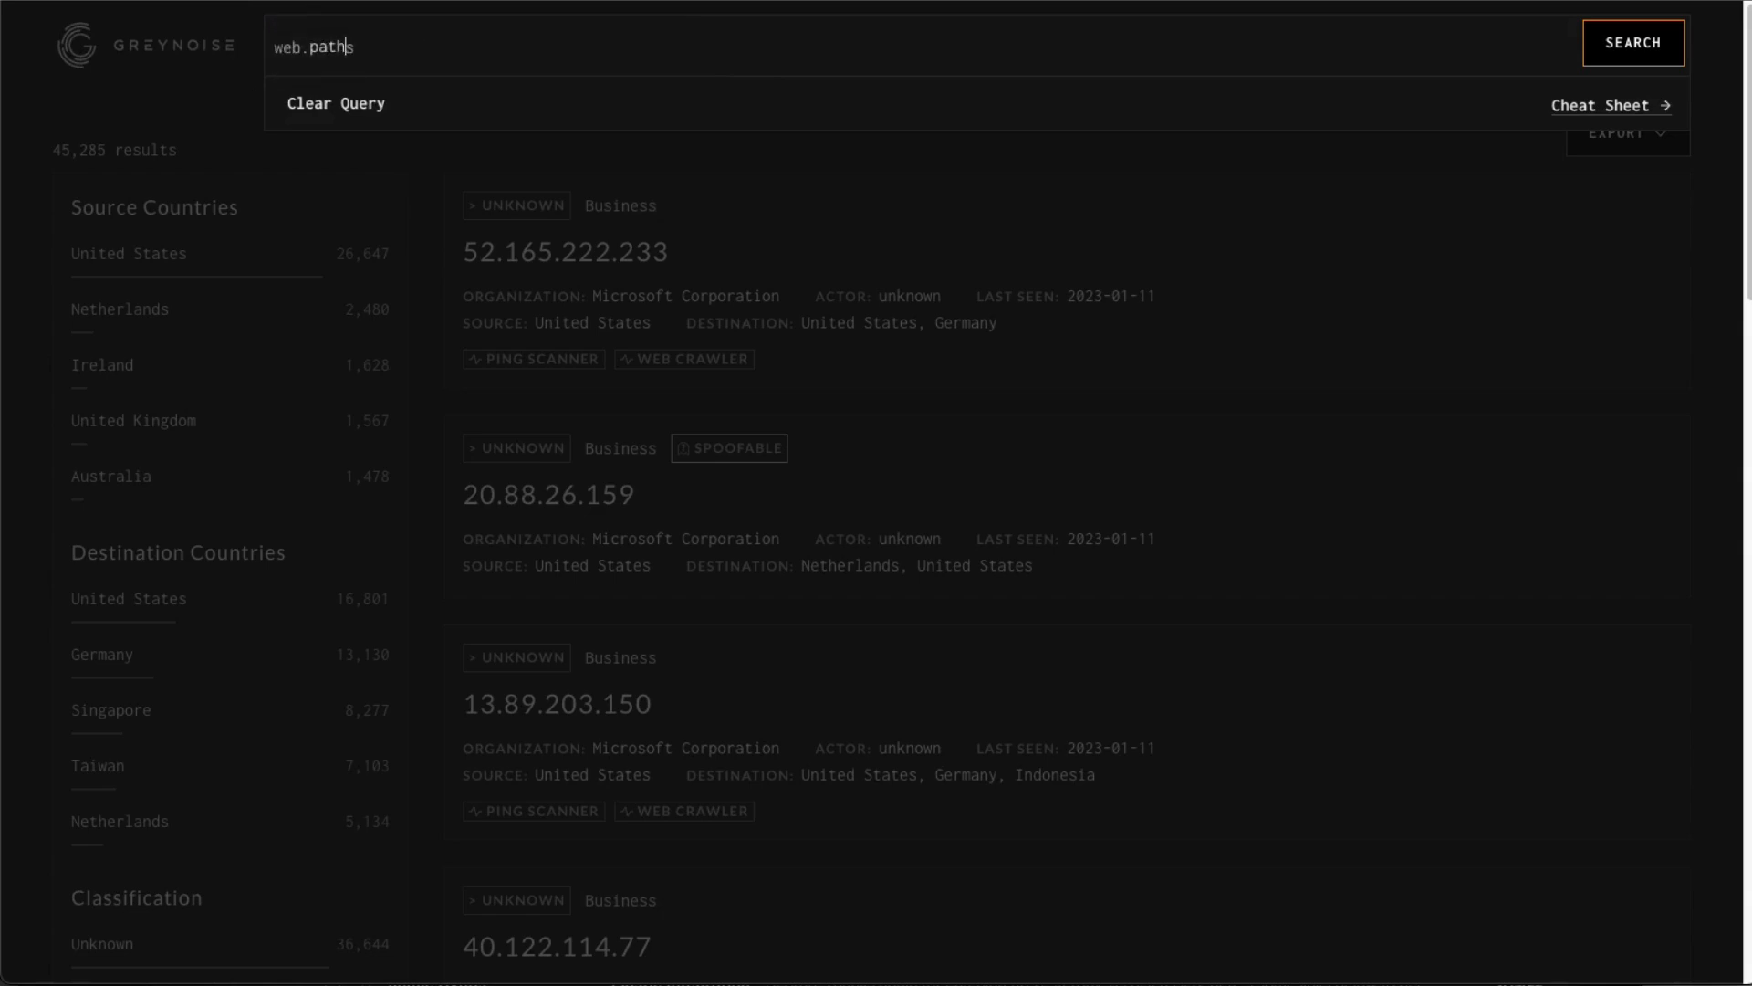
type(":")
type("robots.txt")
key("Return")
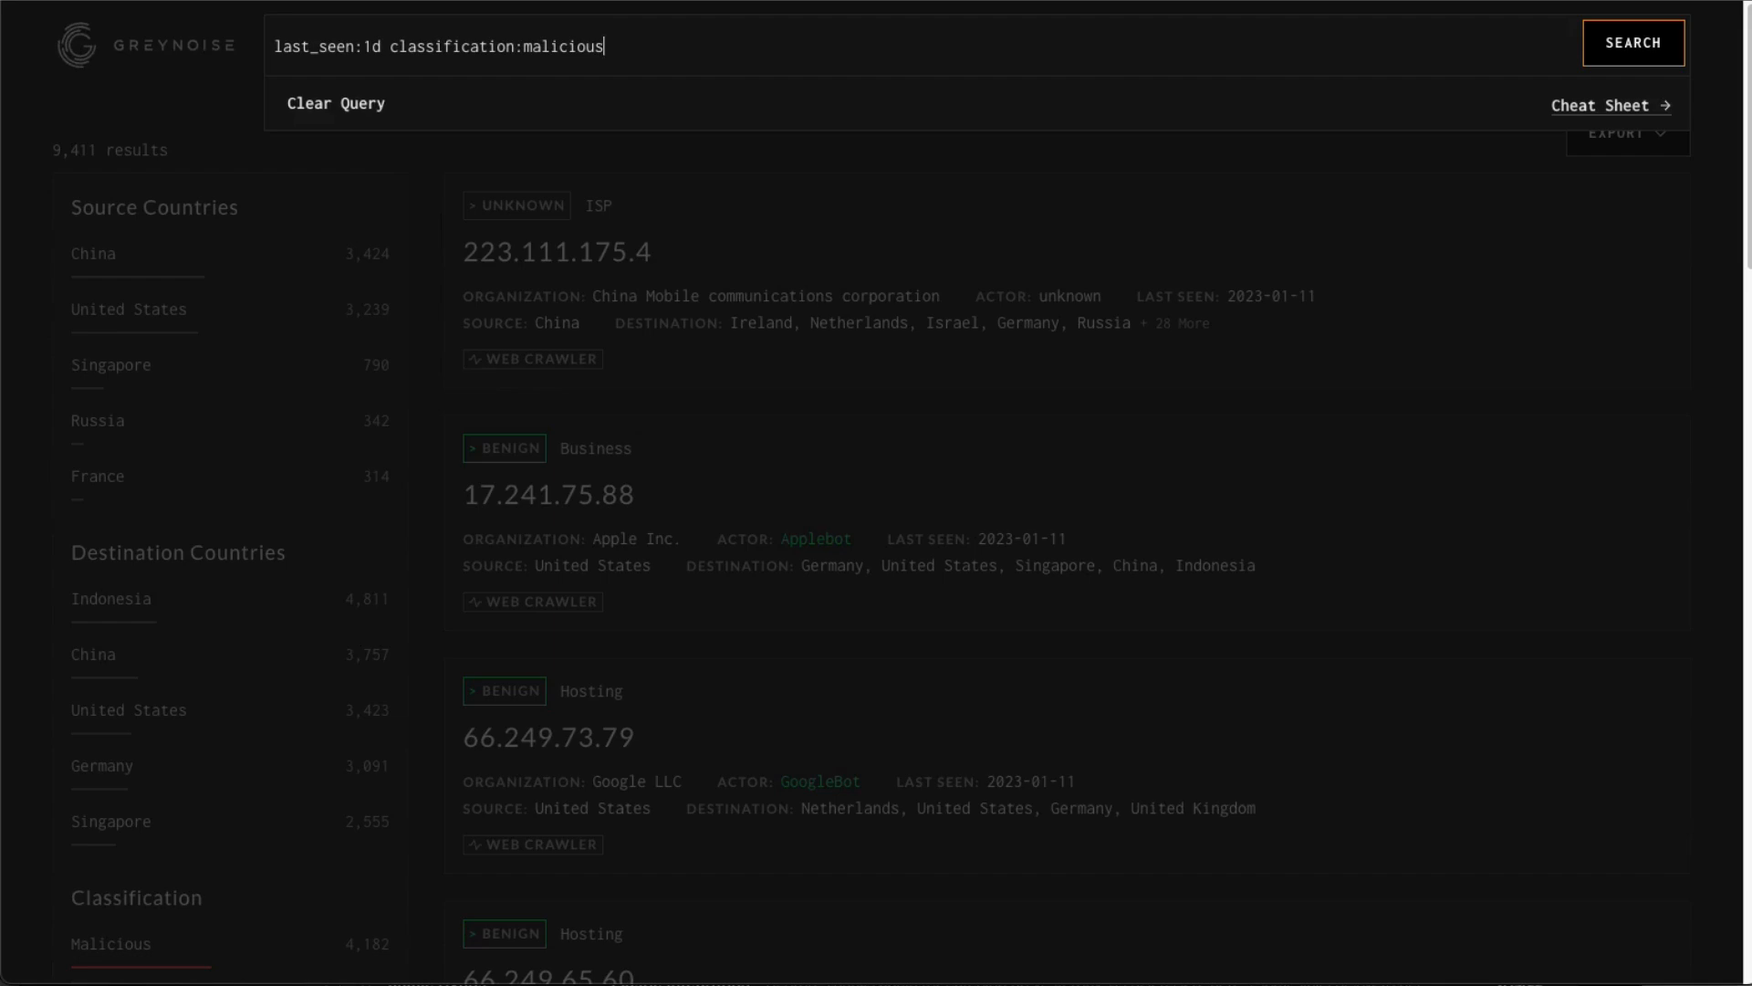
Run last_seen:1d classification:malicious, then widen it to last_seen:1d (classification:malicious OR classification:benign).
key("Return")
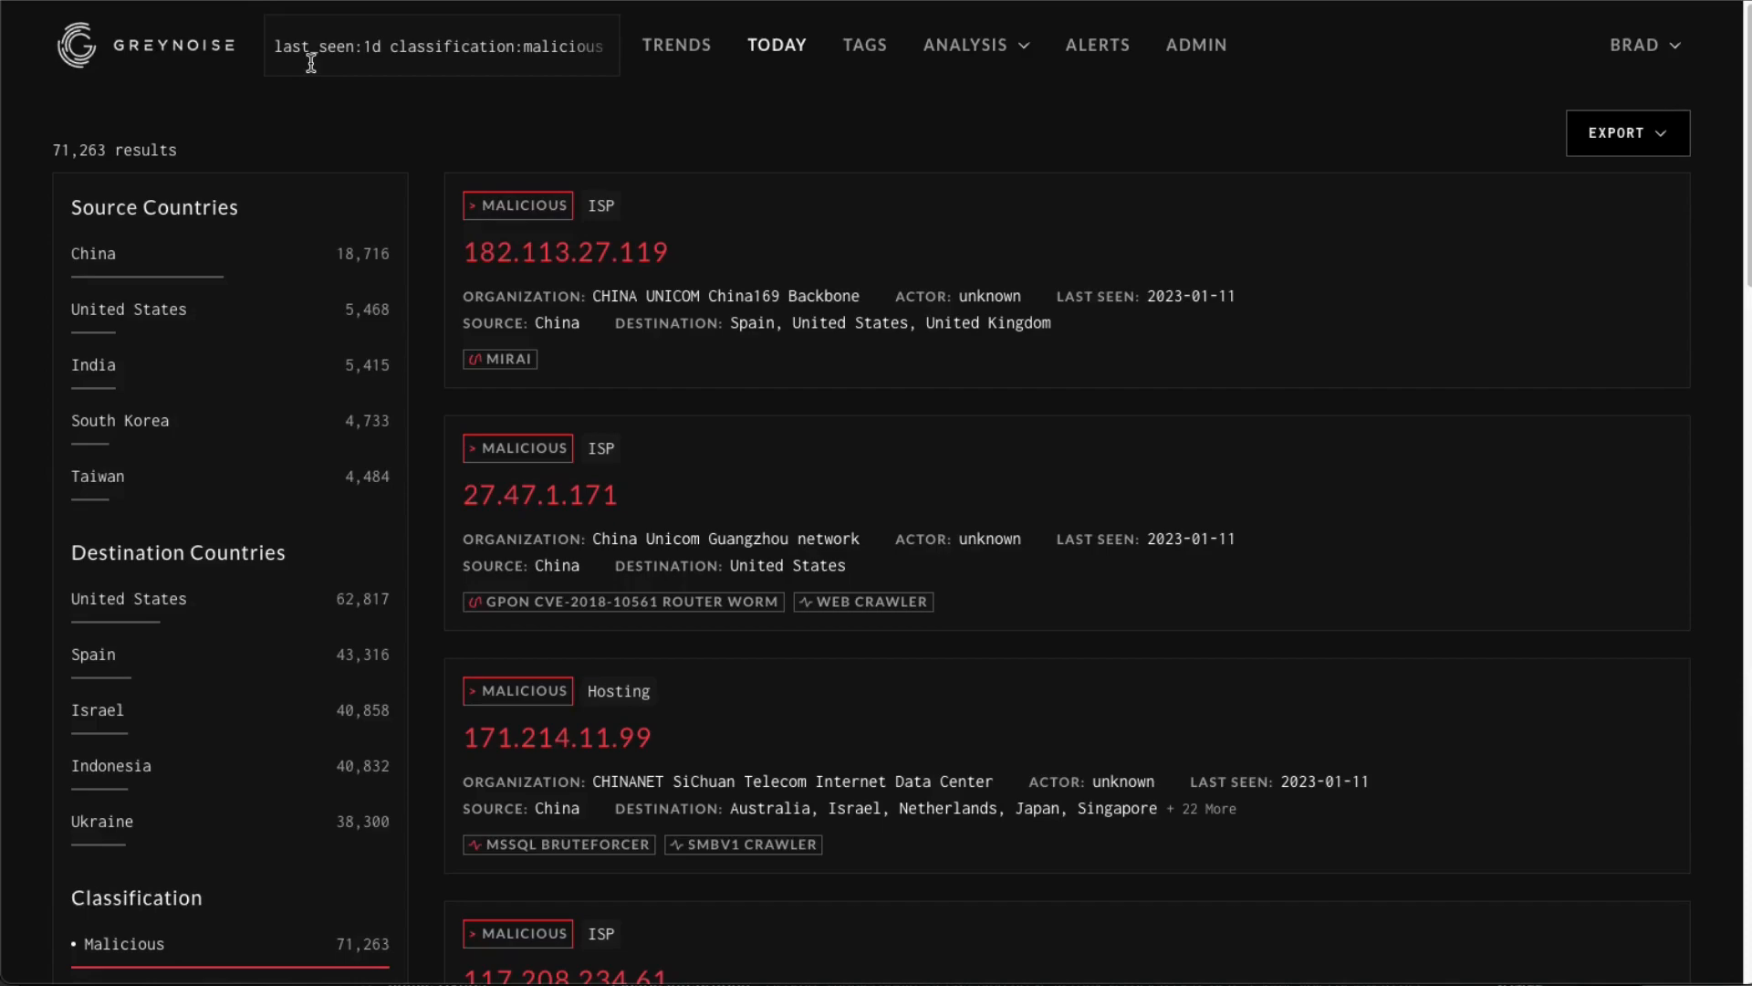
left_click(540, 47)
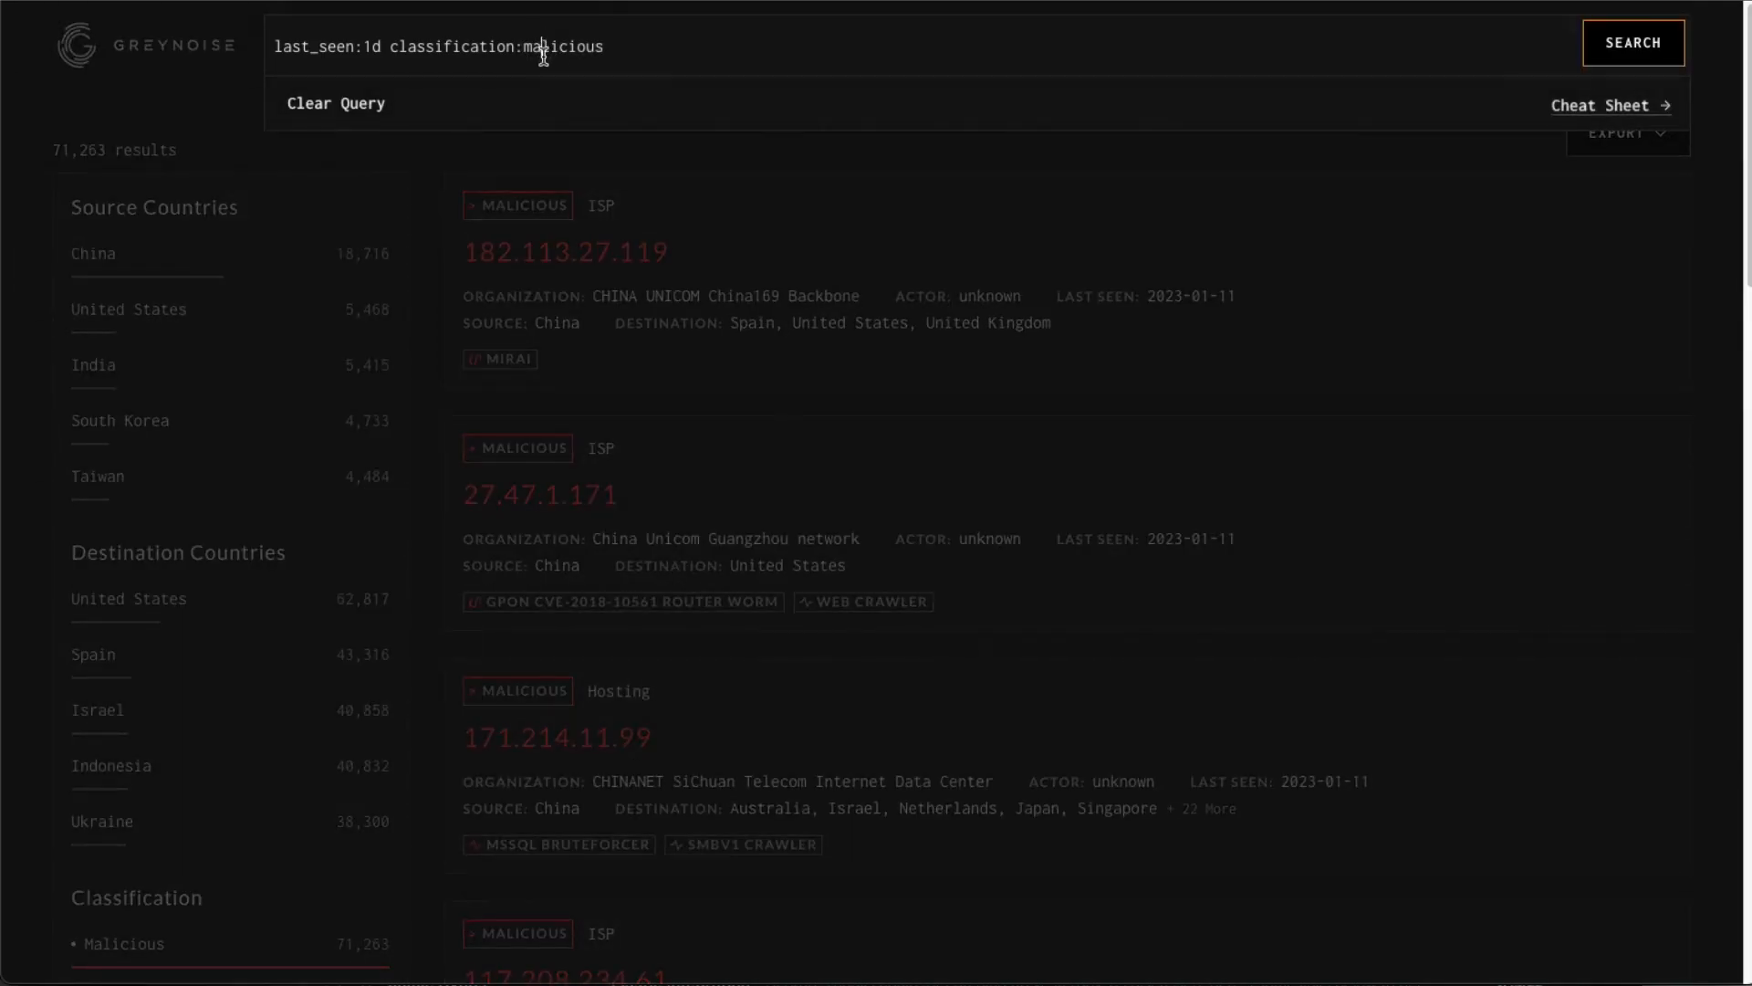
left_click(390, 46)
type("(")
left_click(672, 45)
type("OR classification:benign)")
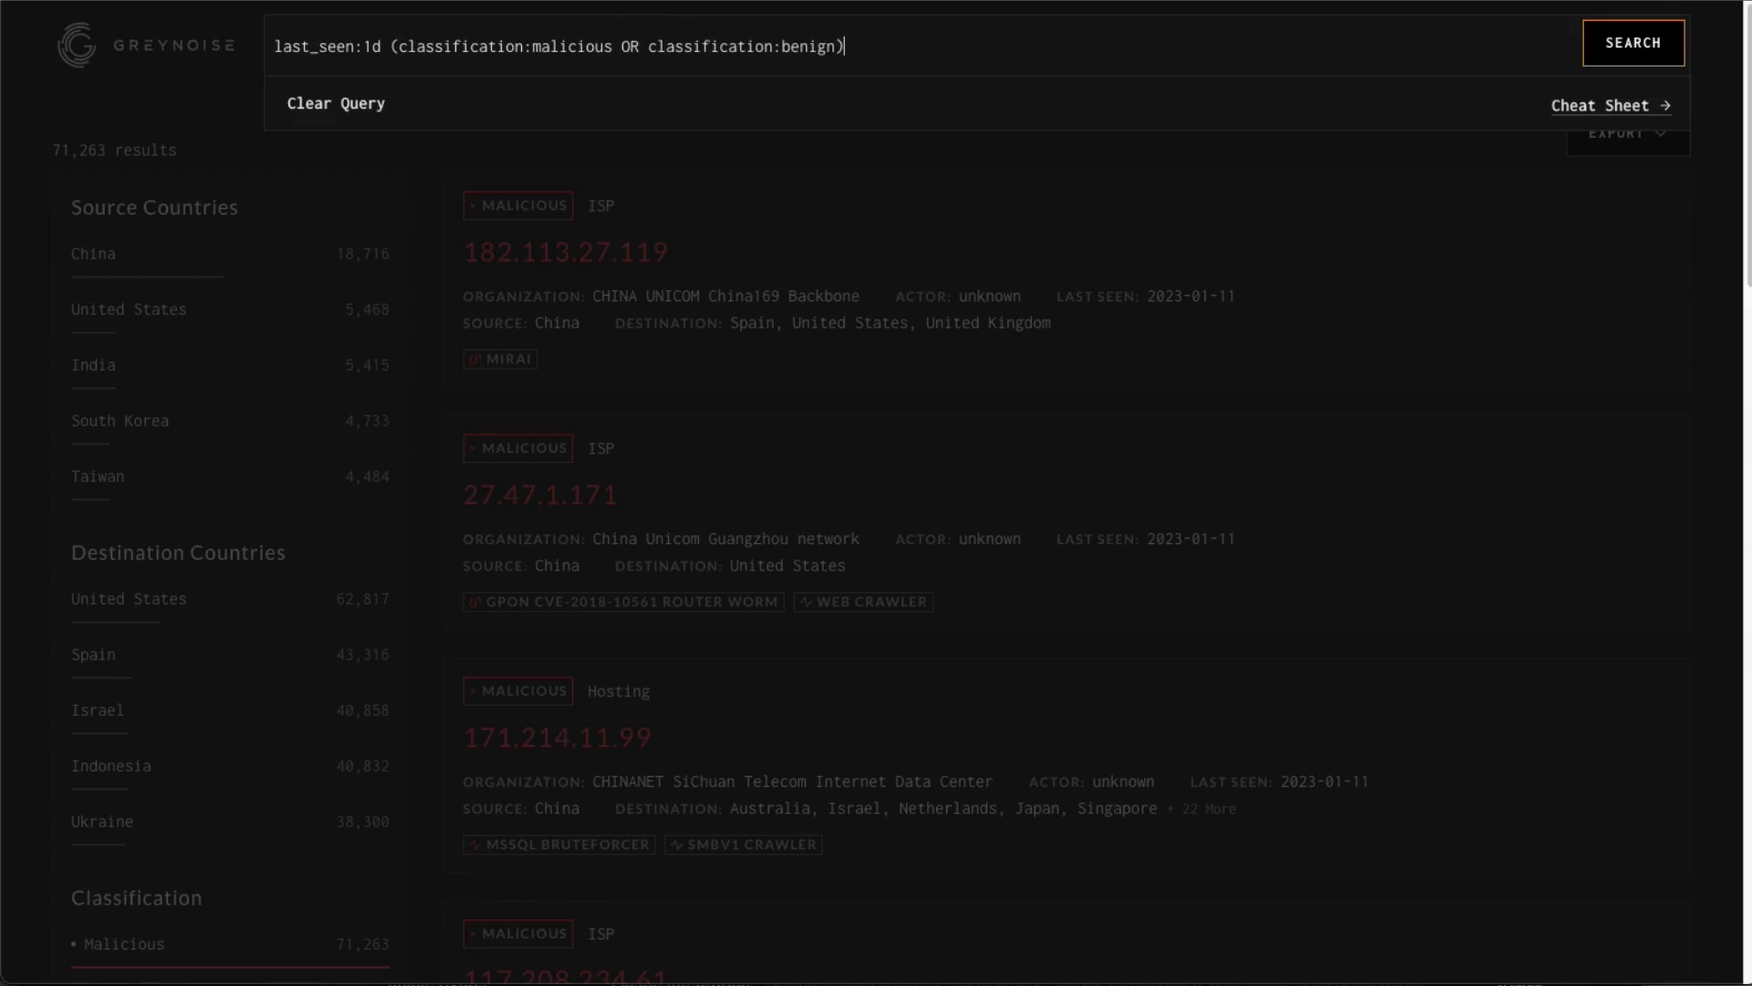
key("Return")
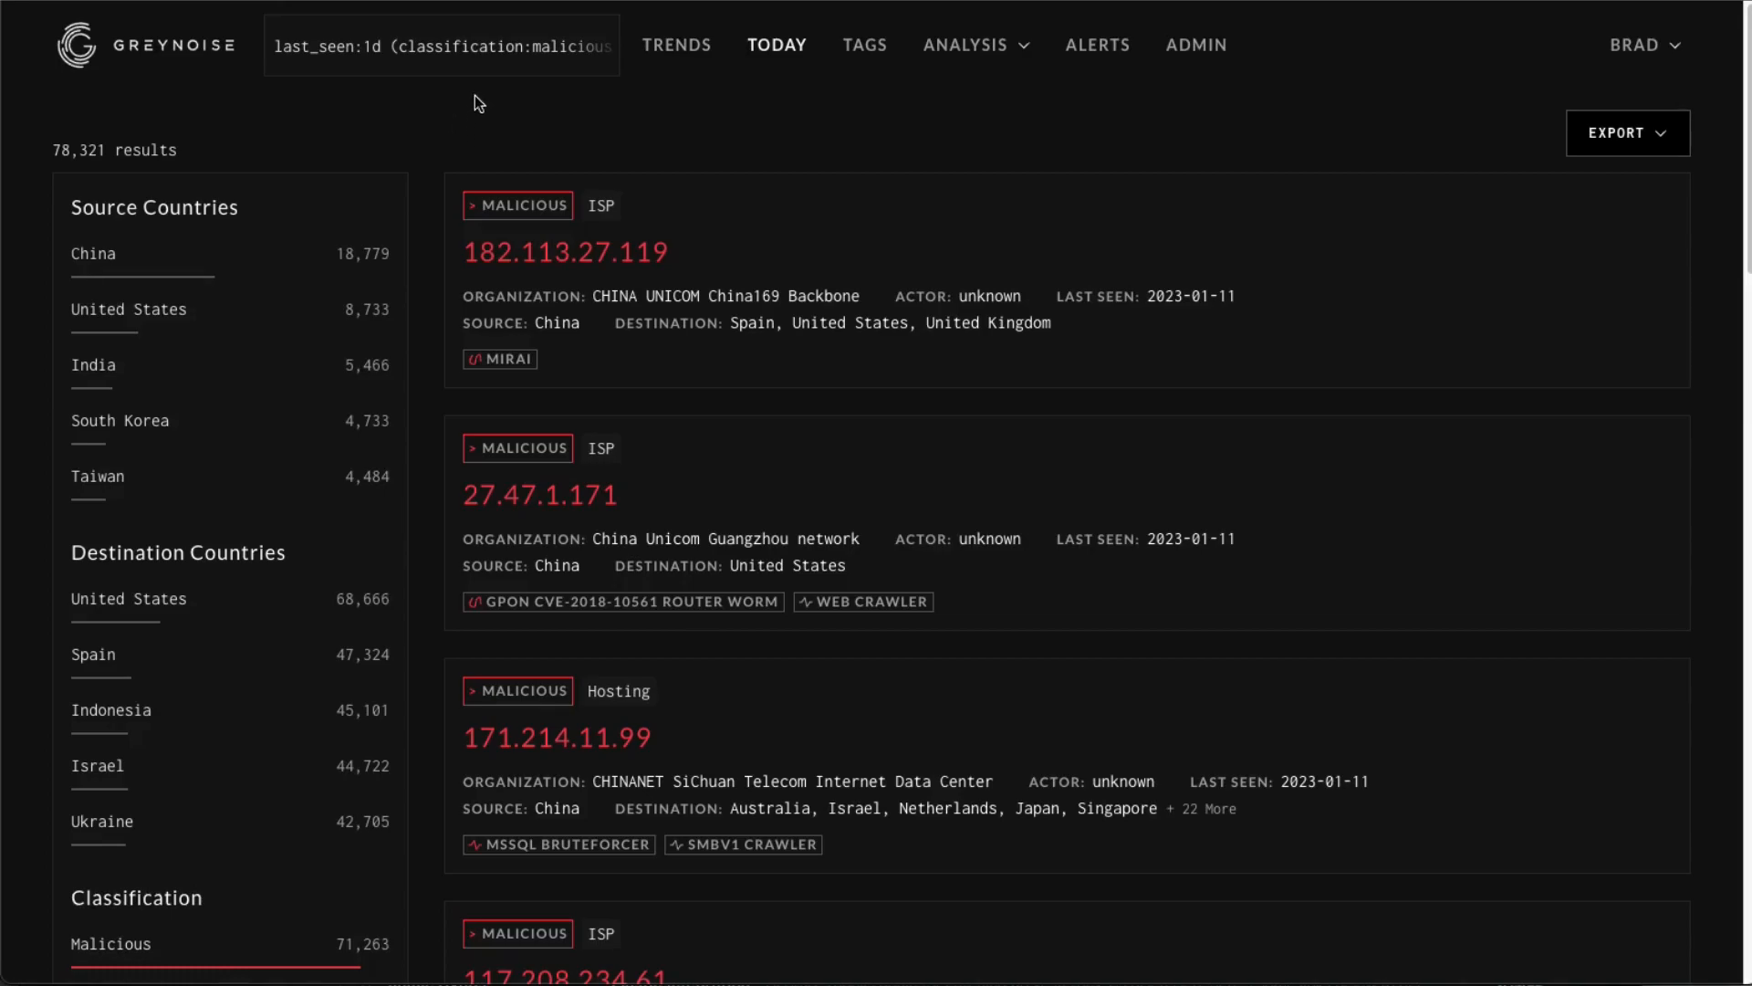
Replace the classification group with -classification:unknown and rerun the query.
left_click(425, 46)
left_click(393, 44)
left_click_drag(393, 44, 876, 63)
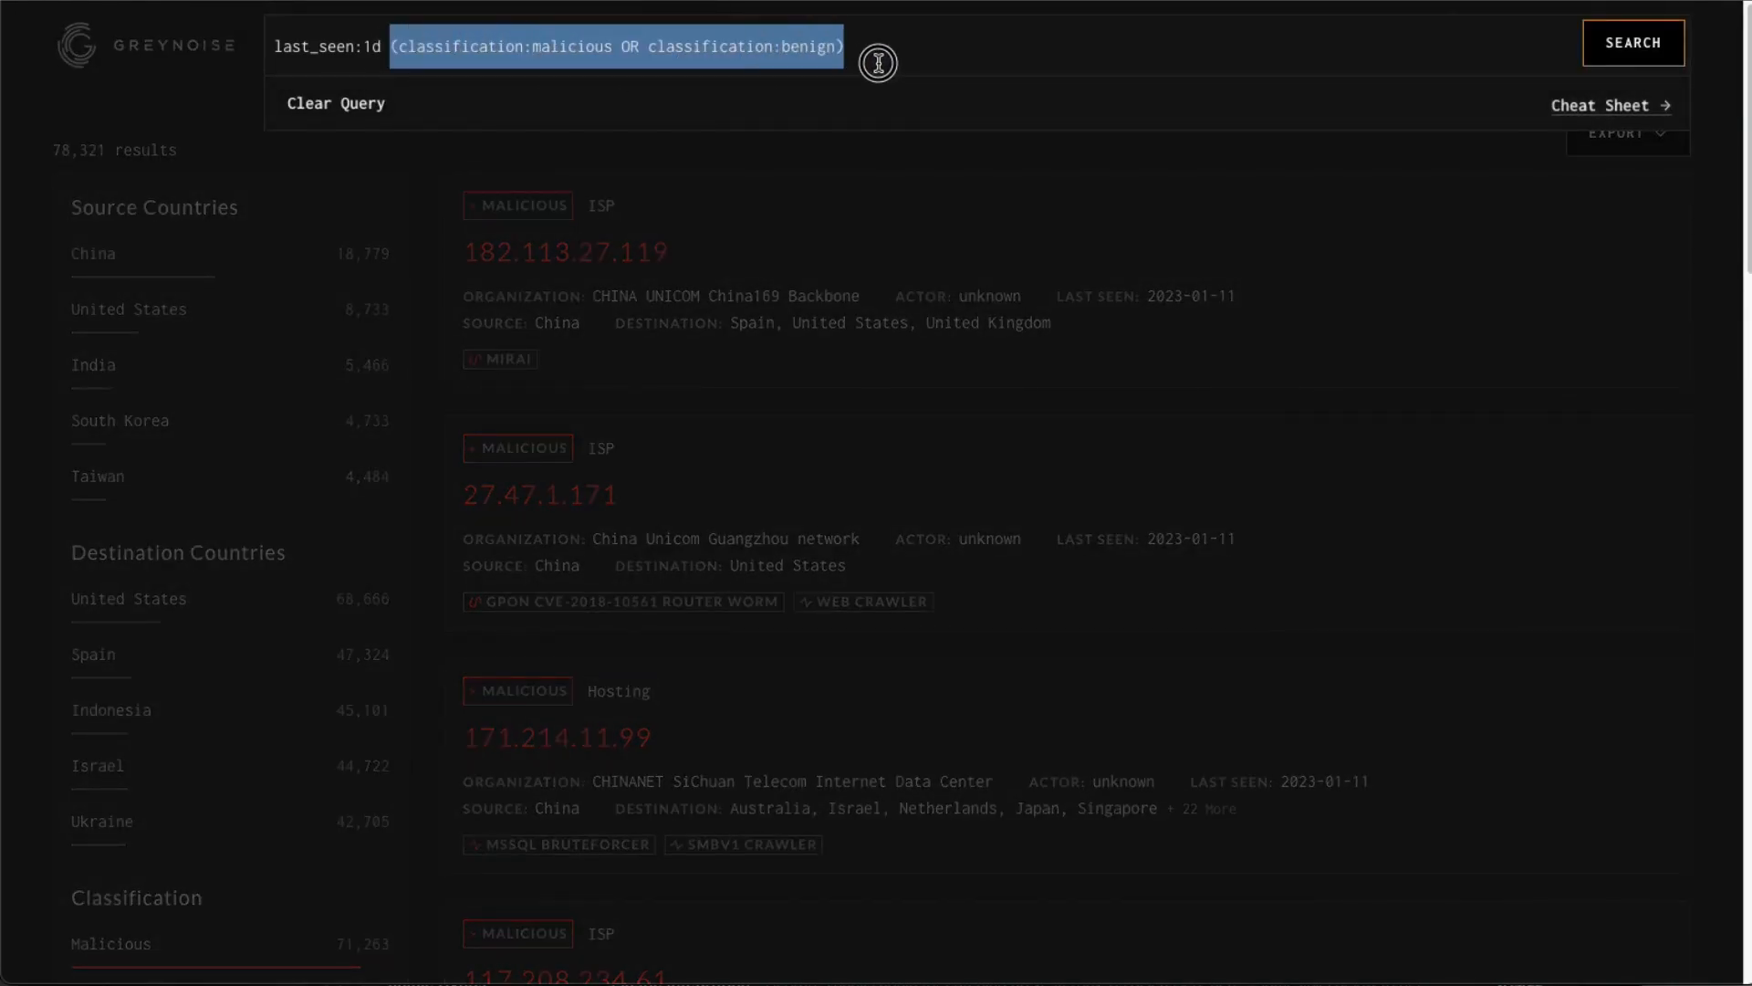
type("-cl")
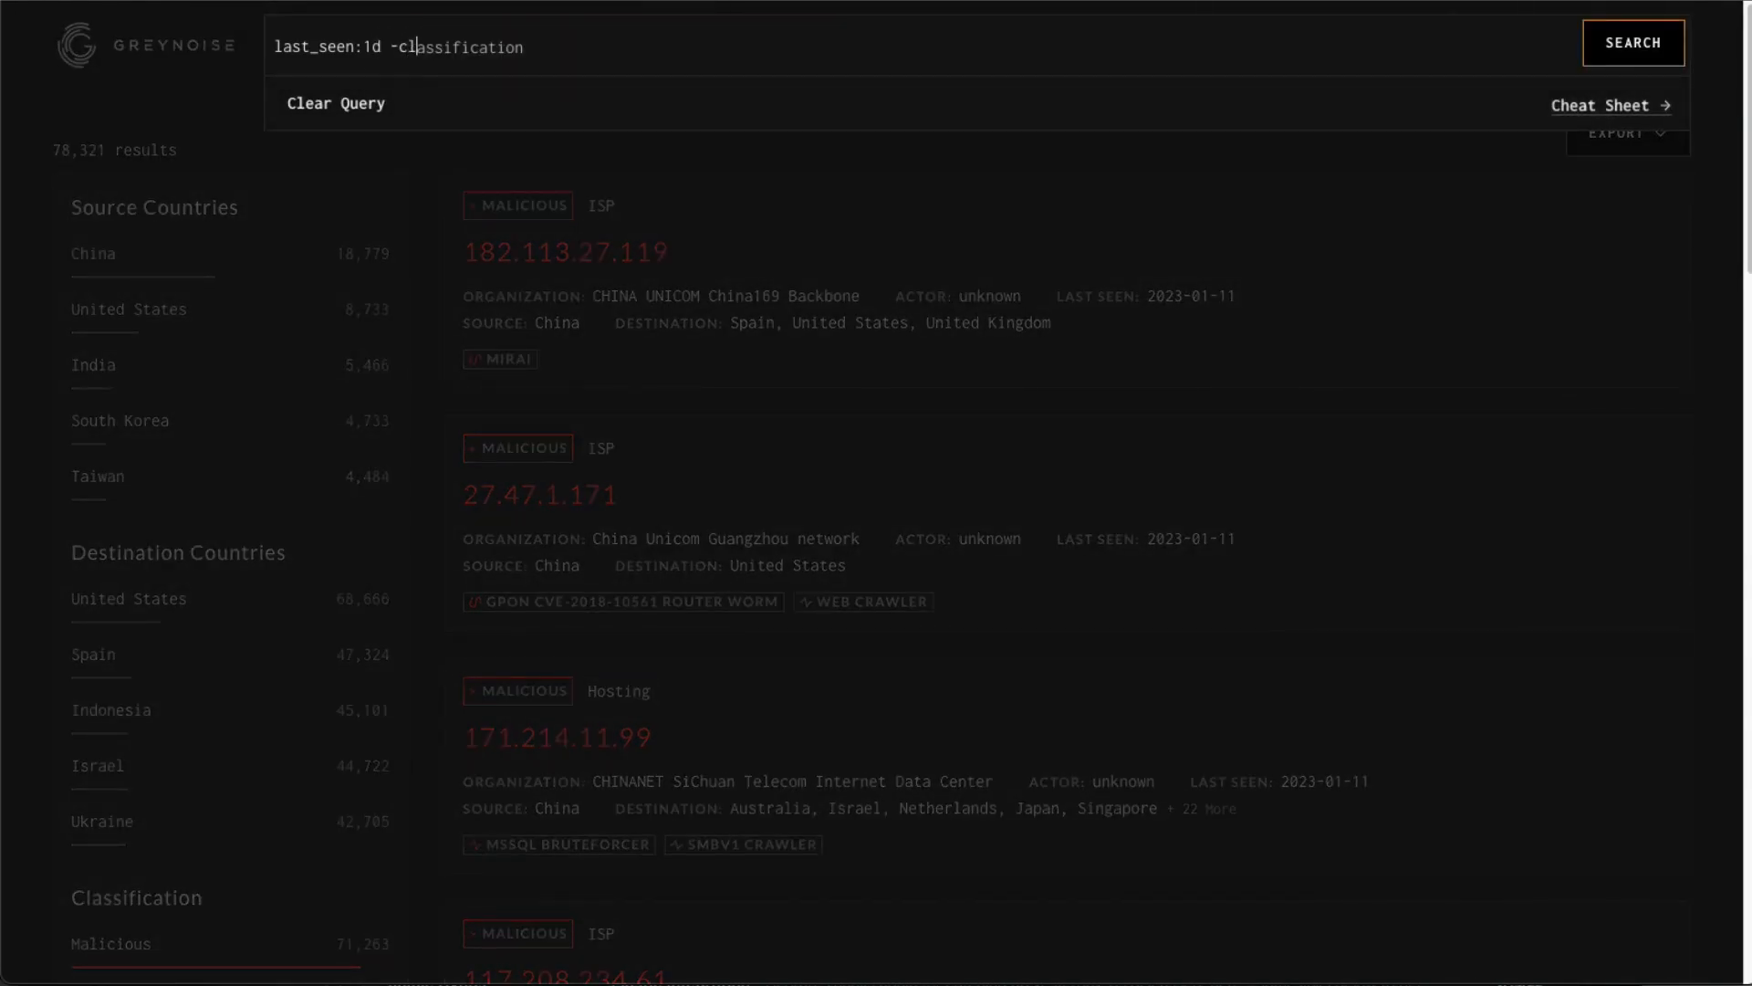
key("Tab")
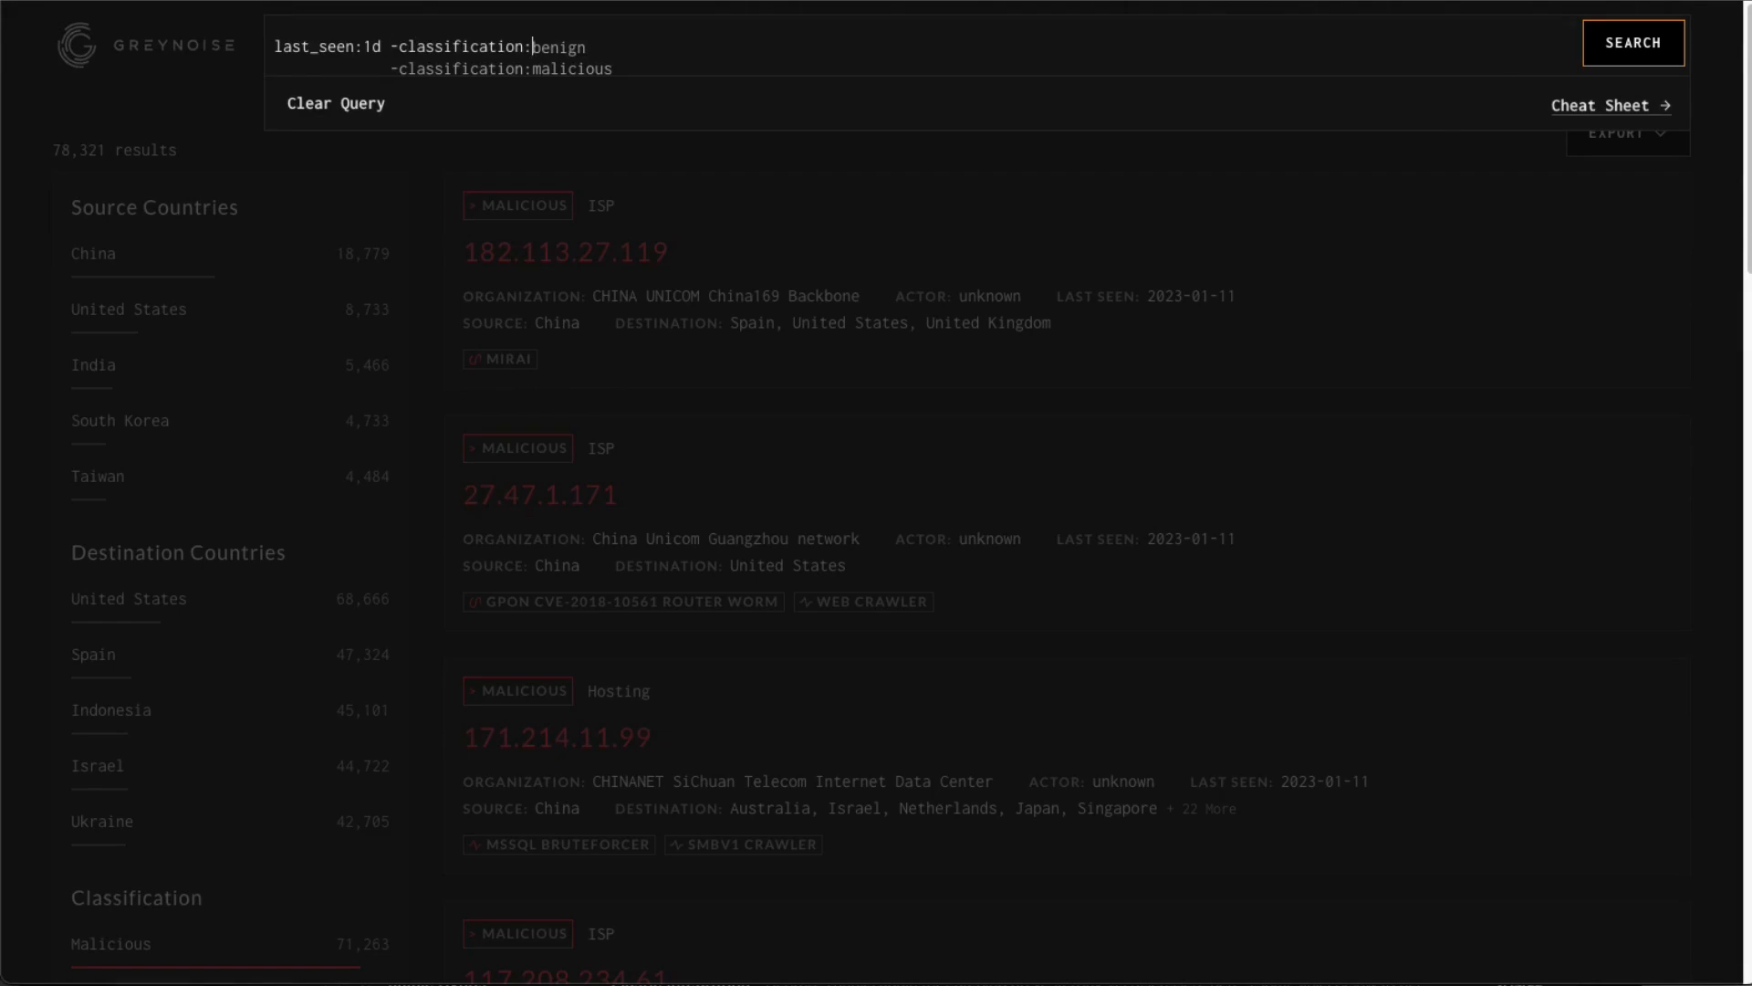
type("unknown")
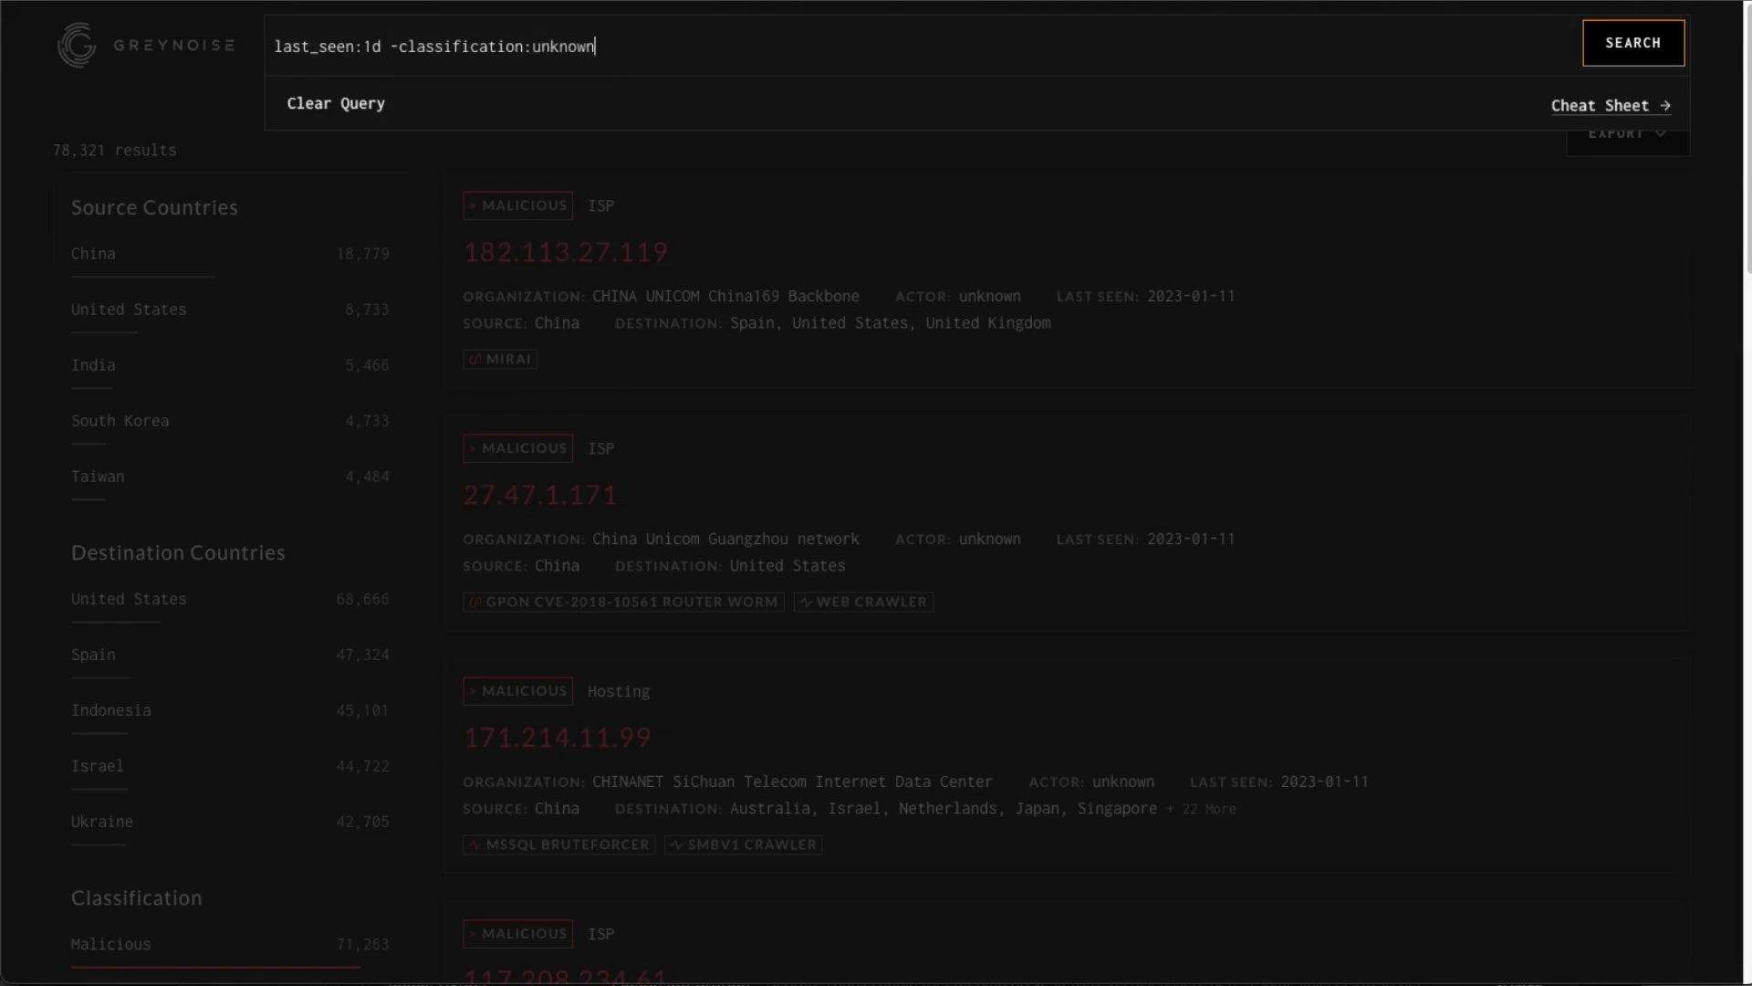
key("Return")
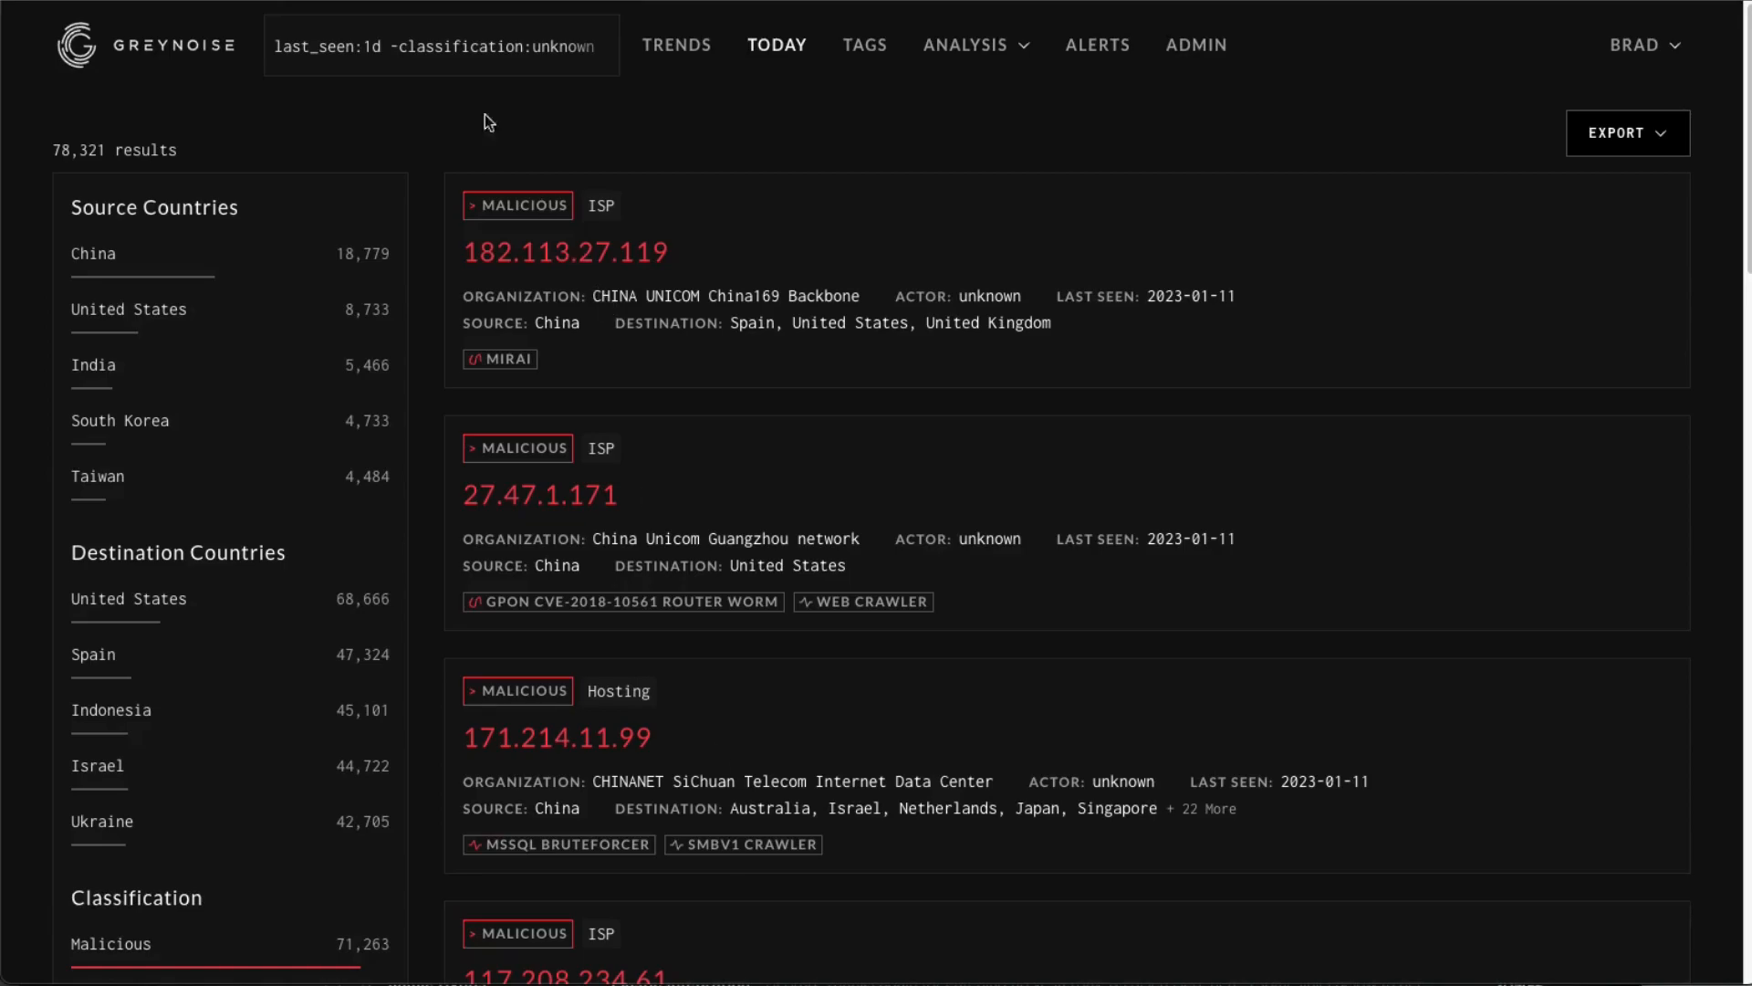
Search for tags:"Apache Log4j RCE Attempt" metadata.tor:false vpn:false with last_seen:1d appended.
left_click(469, 47)
key("ctrl+a")
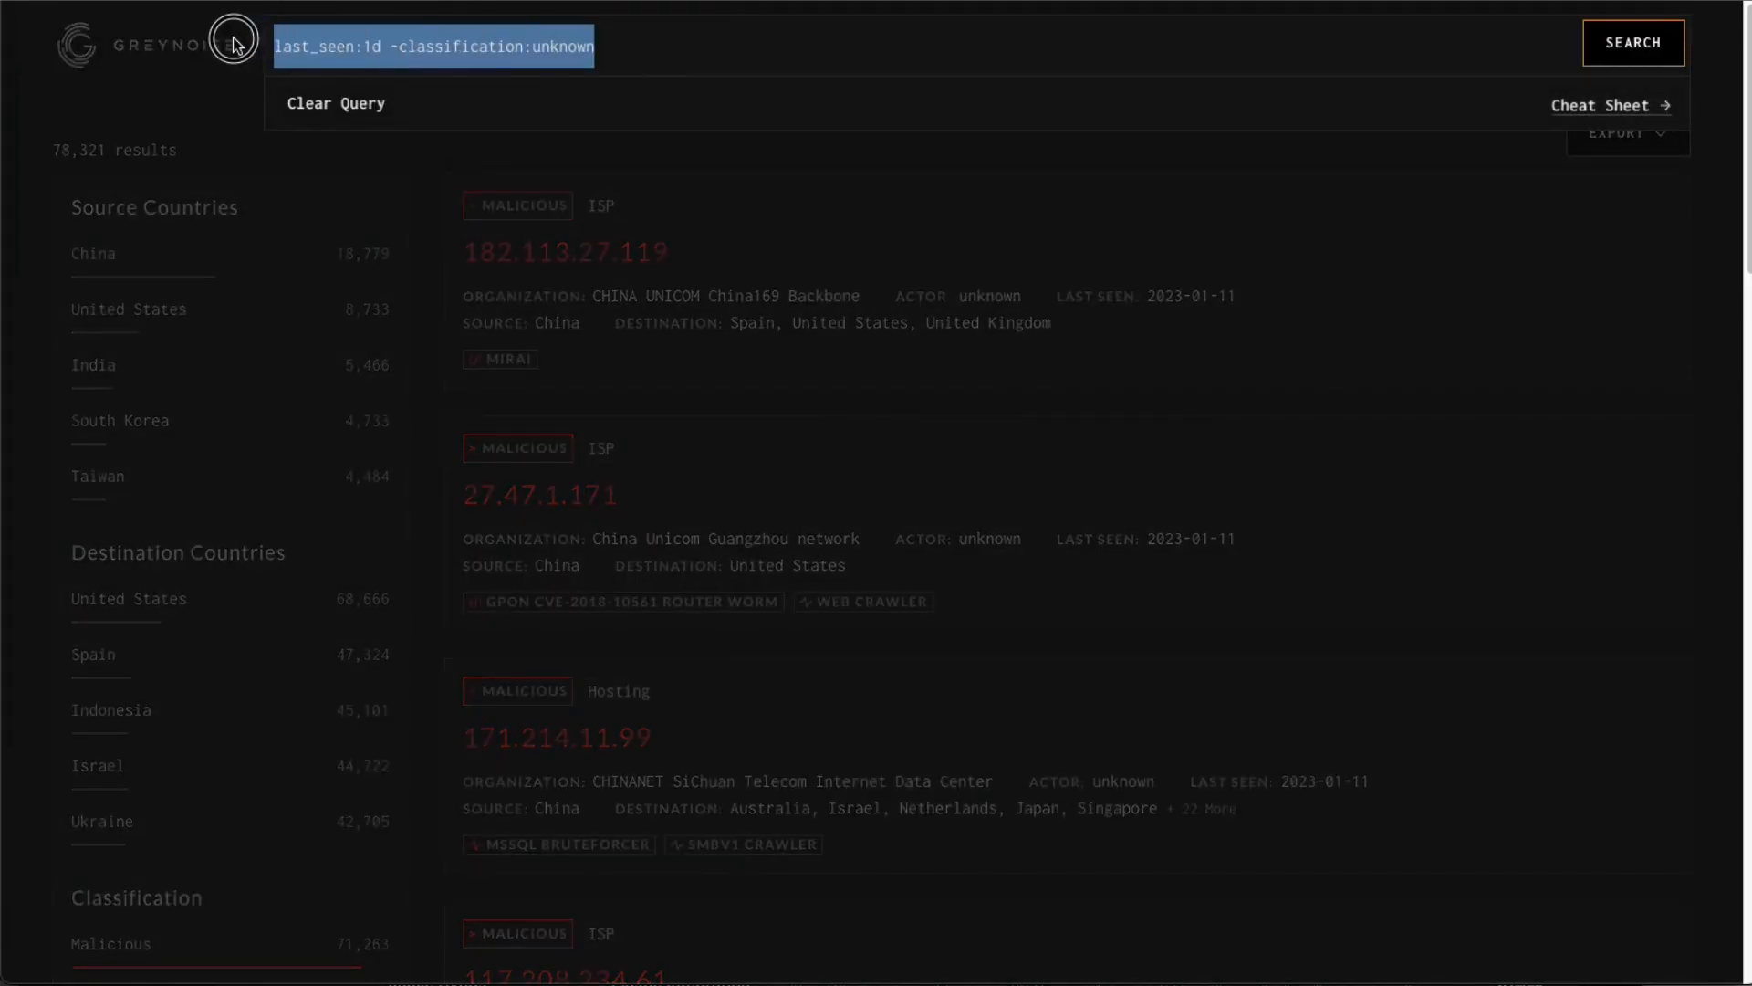
type("tags:\"Apache Log4j RCE Attempt\" metadata.tor:false vpn:false")
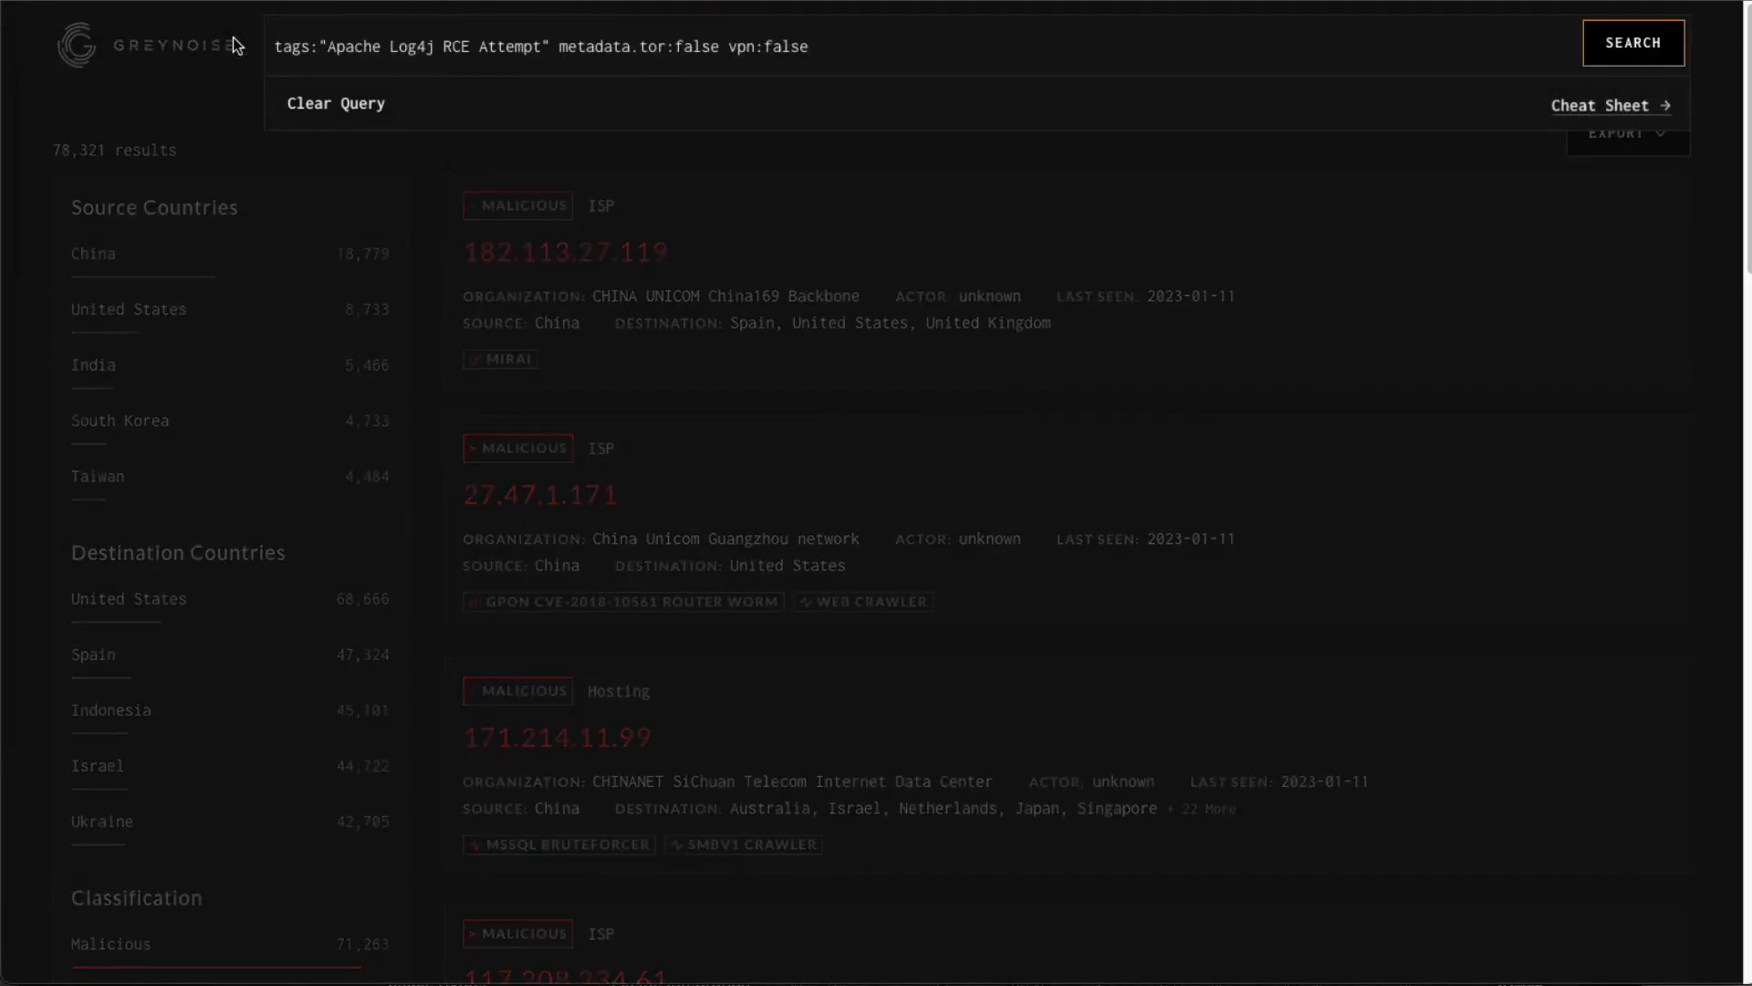
type("last_seen:1d")
key("Return")
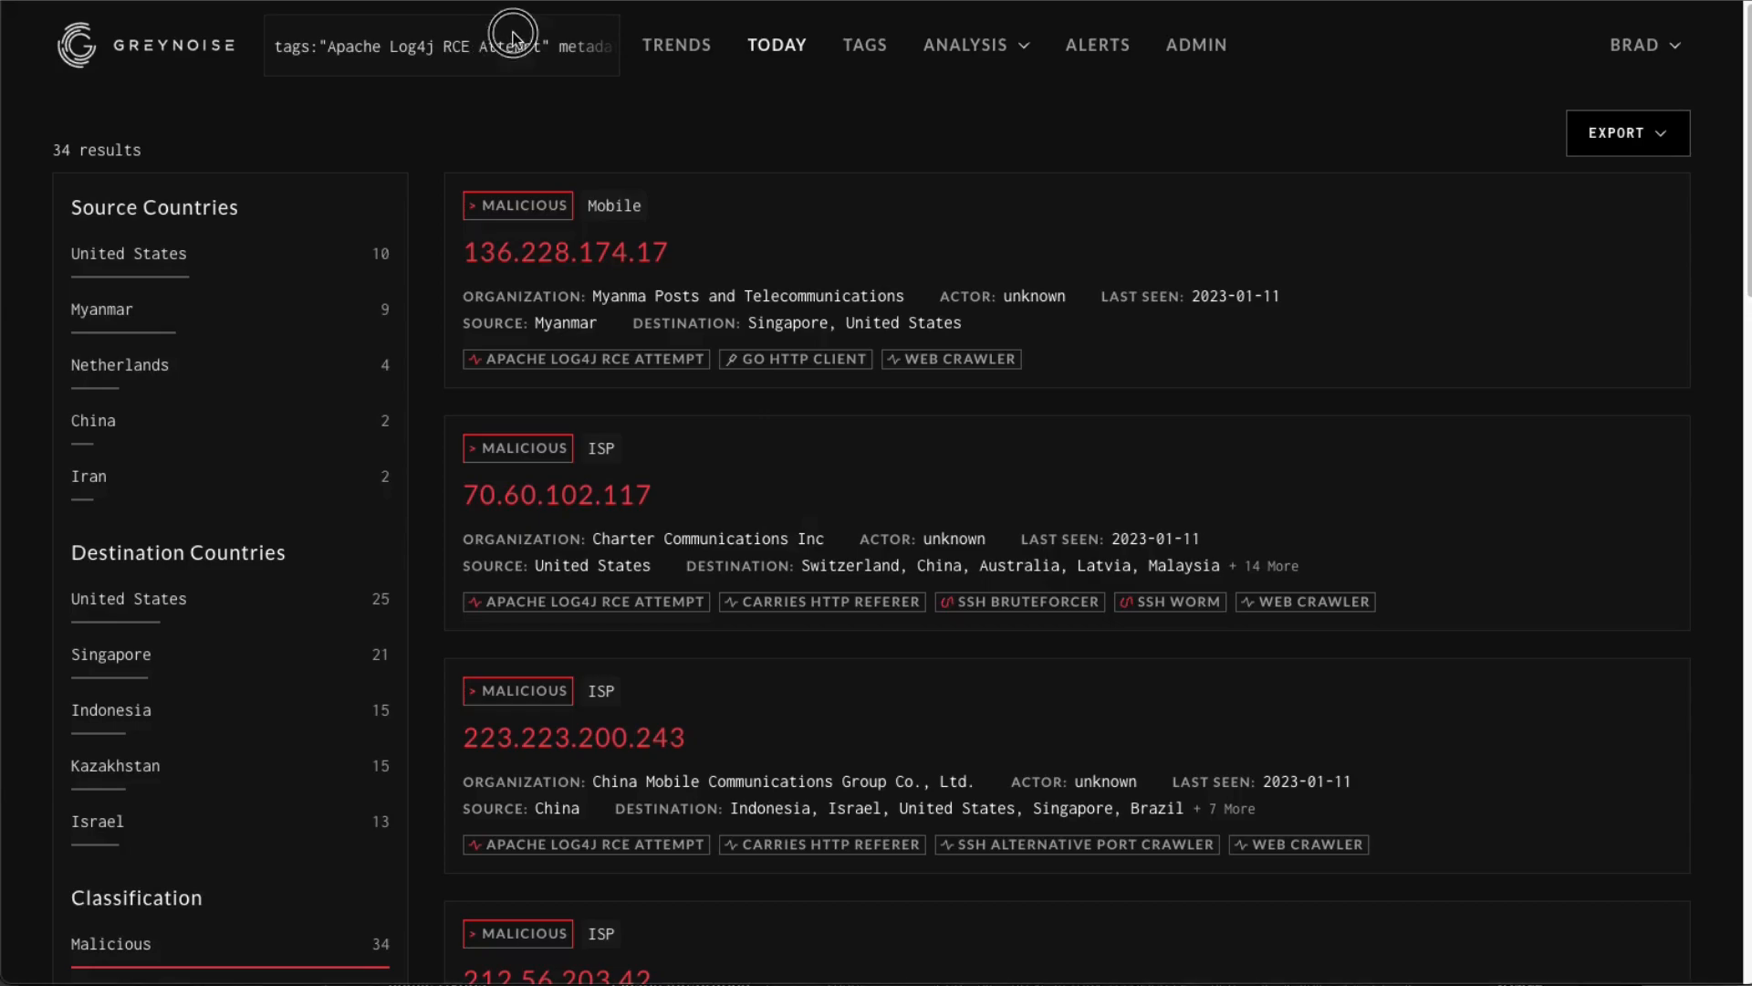
Replace the query with raw_data.scan.port:8443 last_seen:1d and run it.
left_click(566, 41)
triple_click(566, 41)
type("raw_data.scan.port:8443 last_seen:1d")
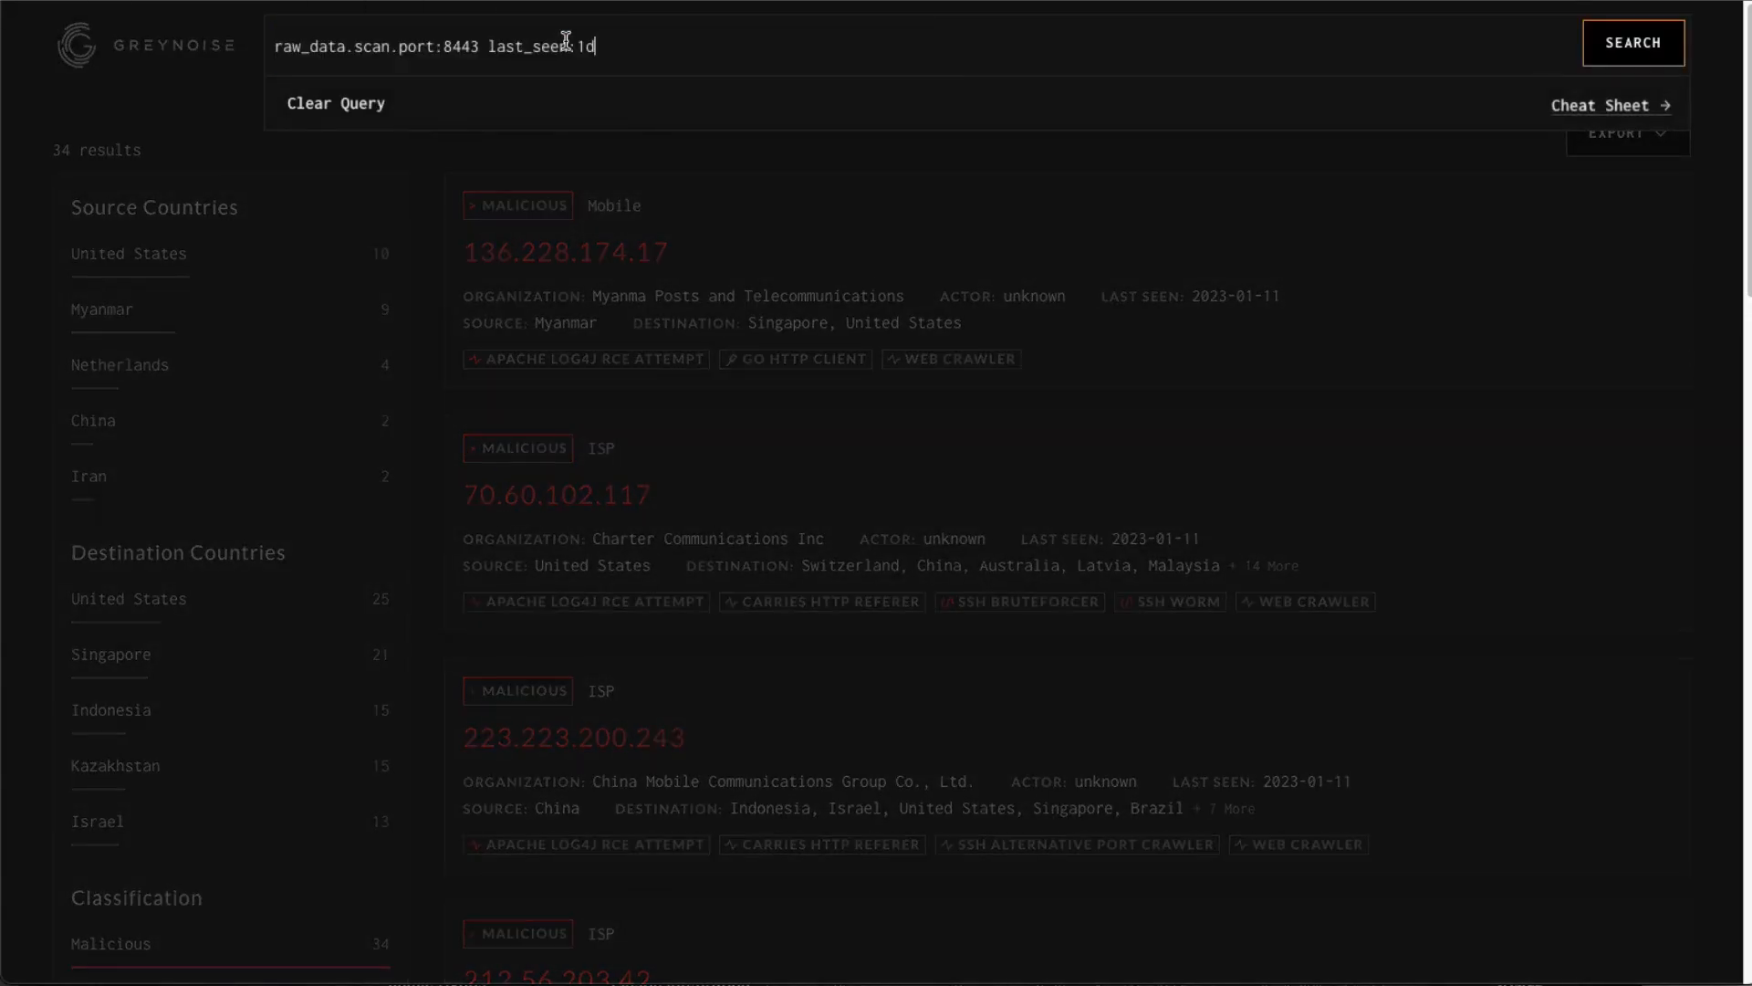
key("Return")
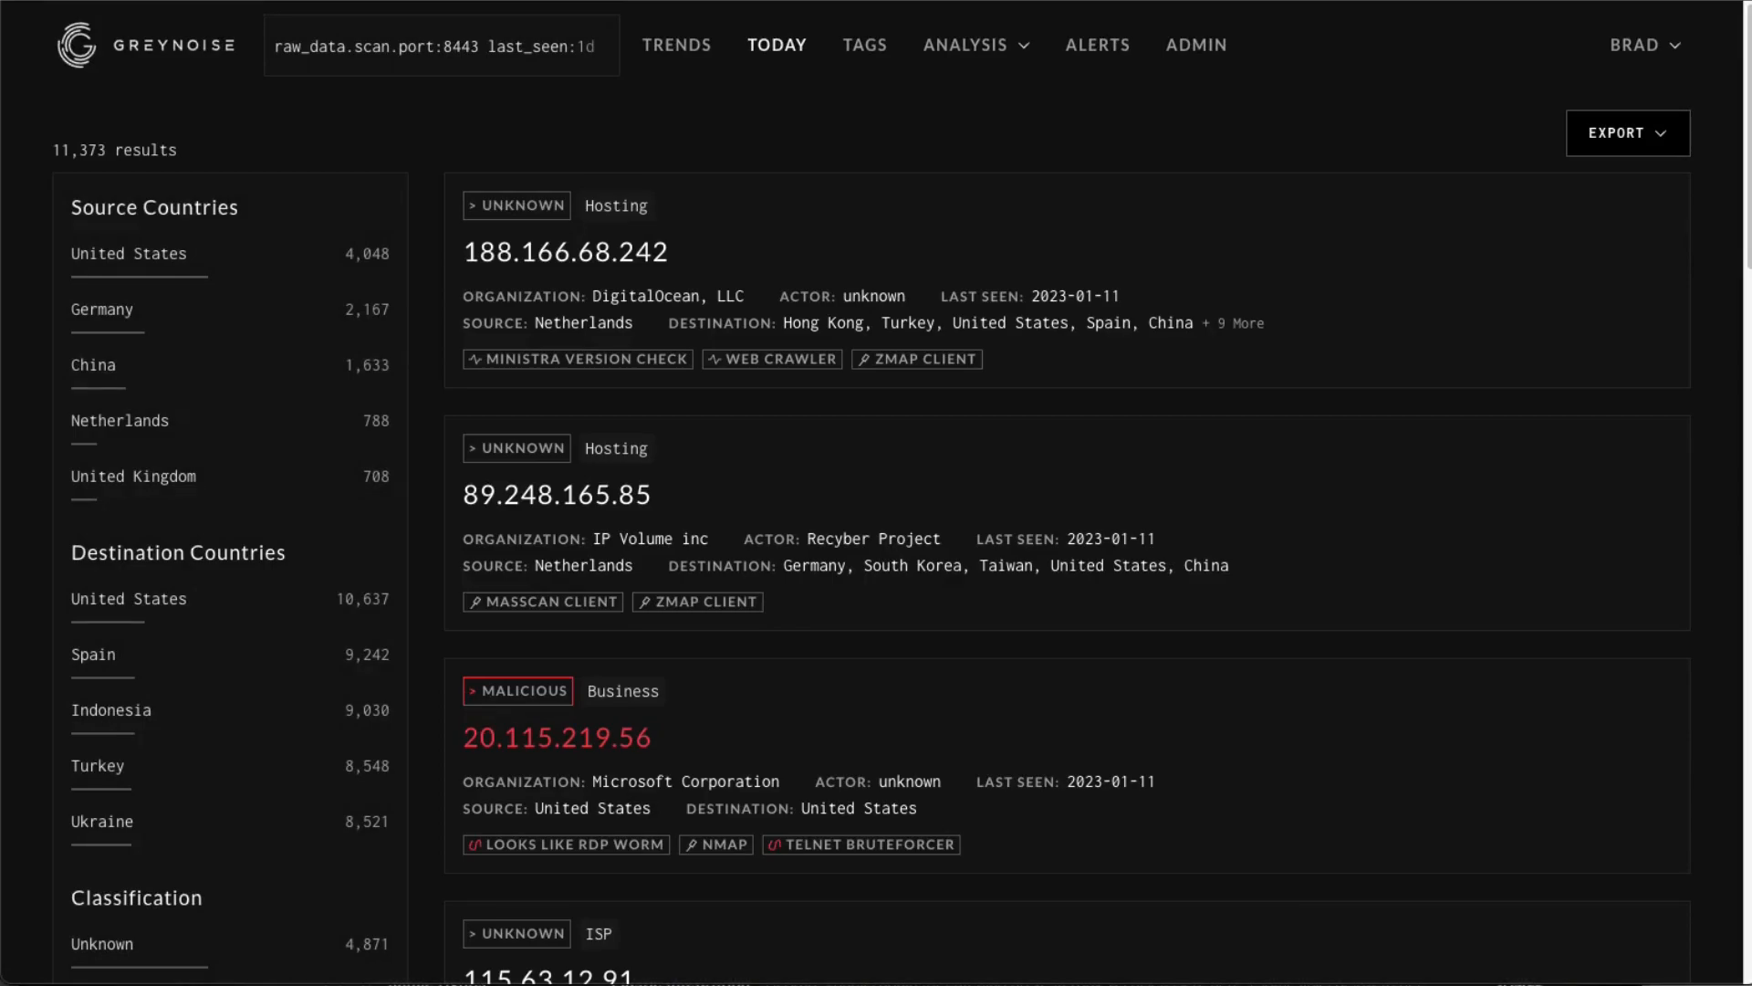
Replace the query with cve:CVE-2018-2628 last_seen:1d and run it.
double_click(524, 51)
key("ctrl+a")
type("cve:CVE-2018-2628 last_seen:1d")
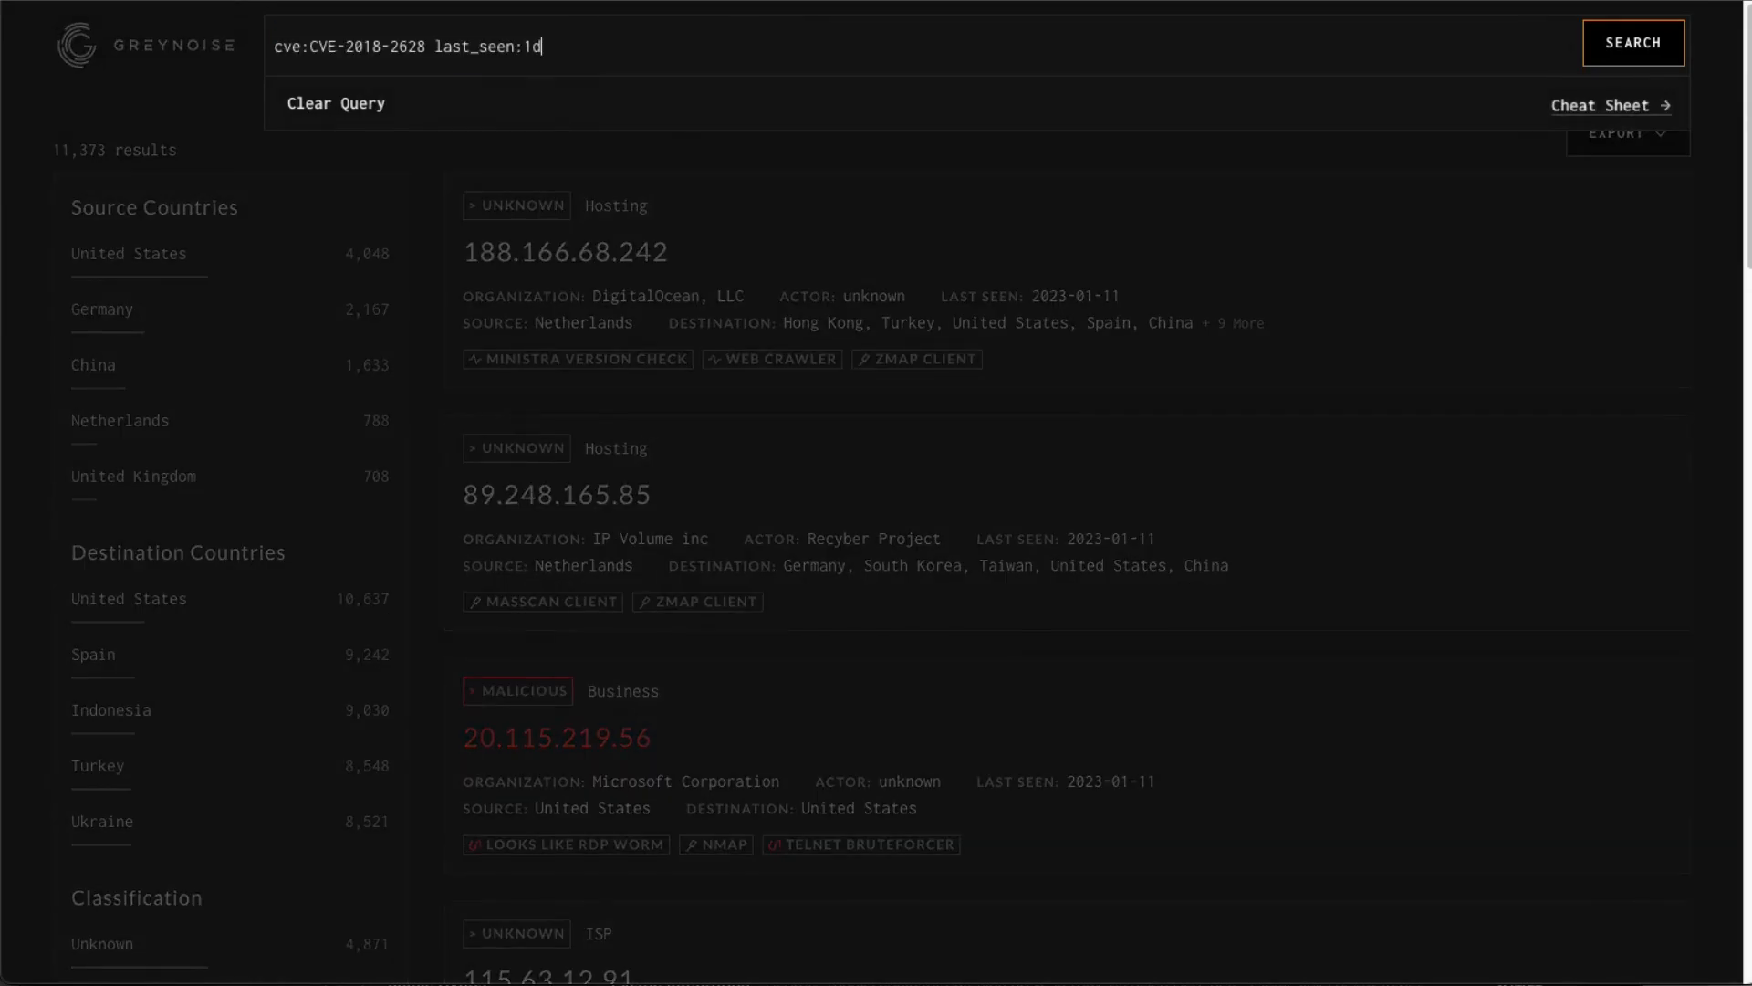
key("Return")
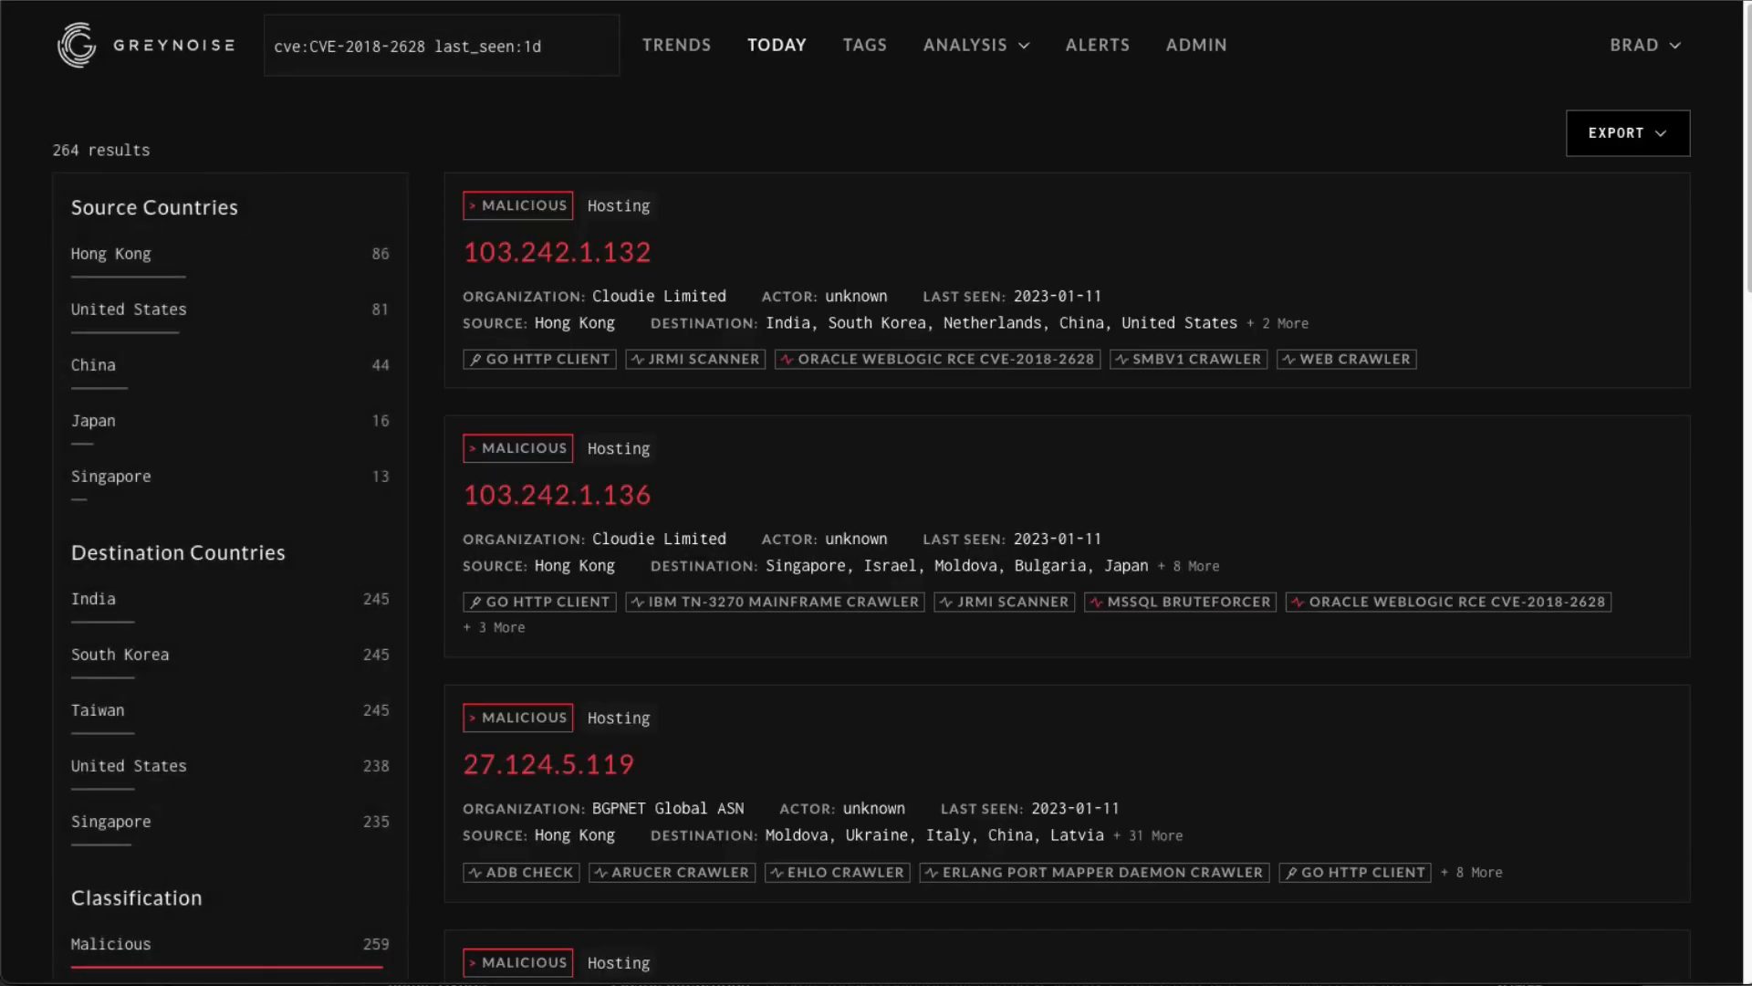
Replace the query with web.useragents:"Hello, World" and run the search.
left_click_drag(553, 49, 230, 56)
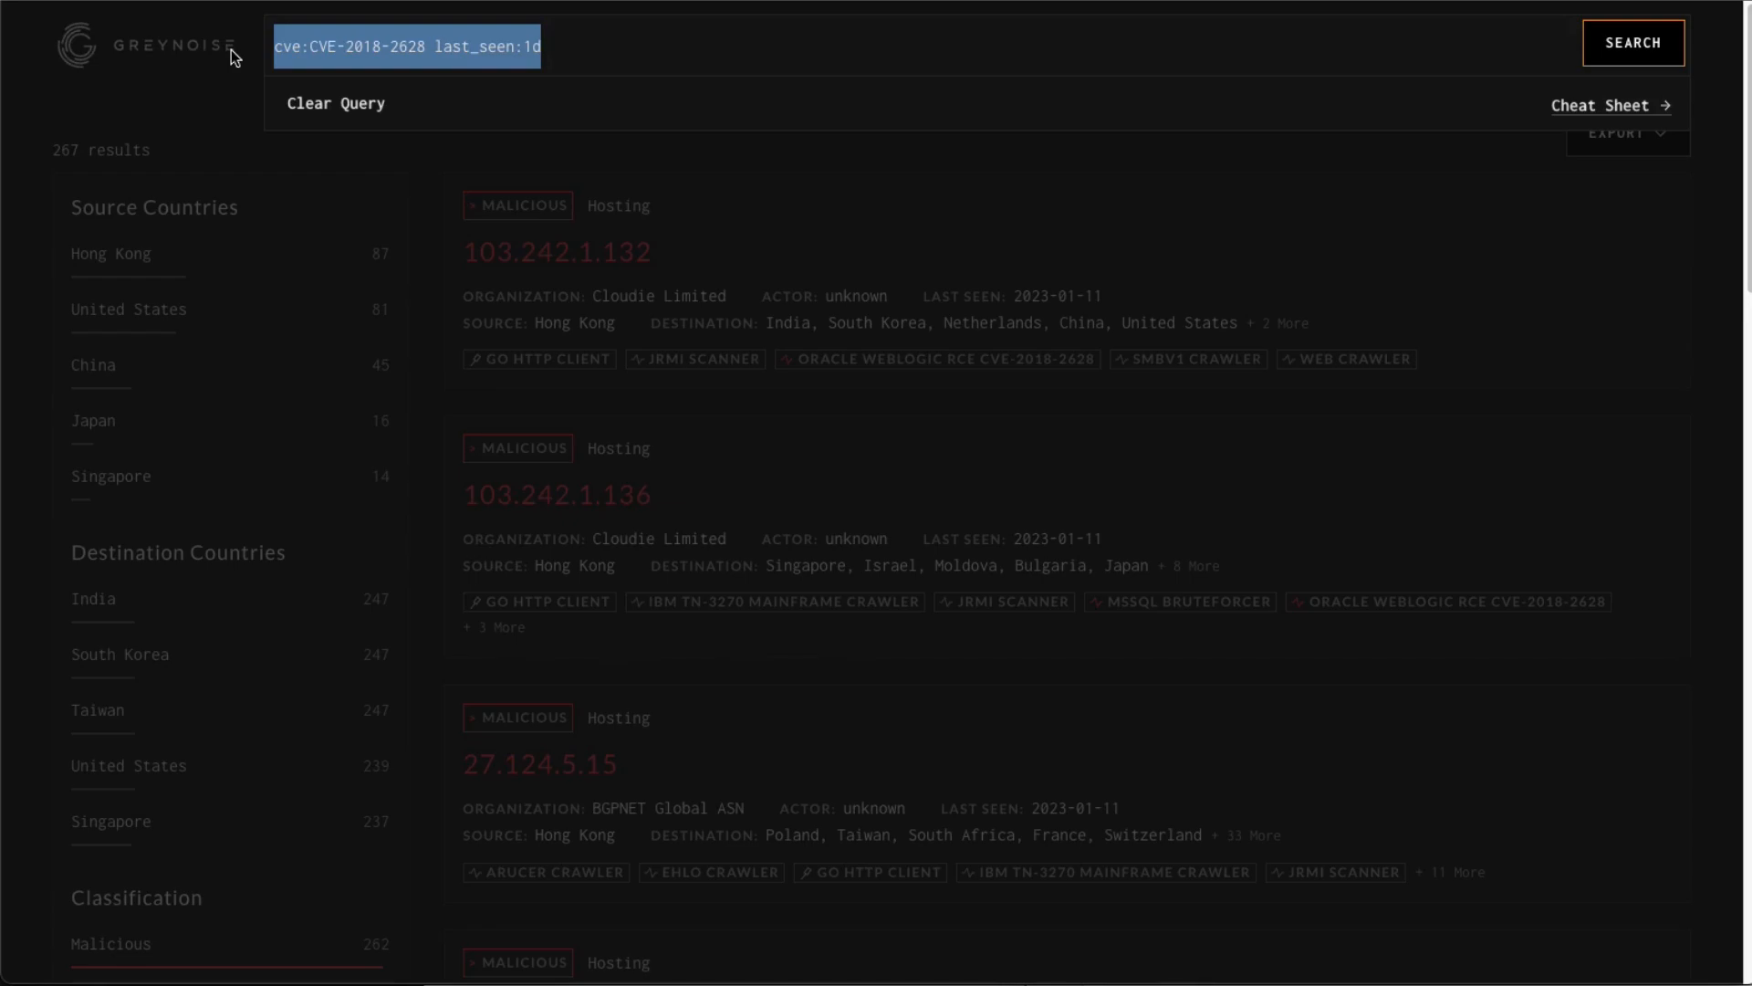
type("web.useragents:")
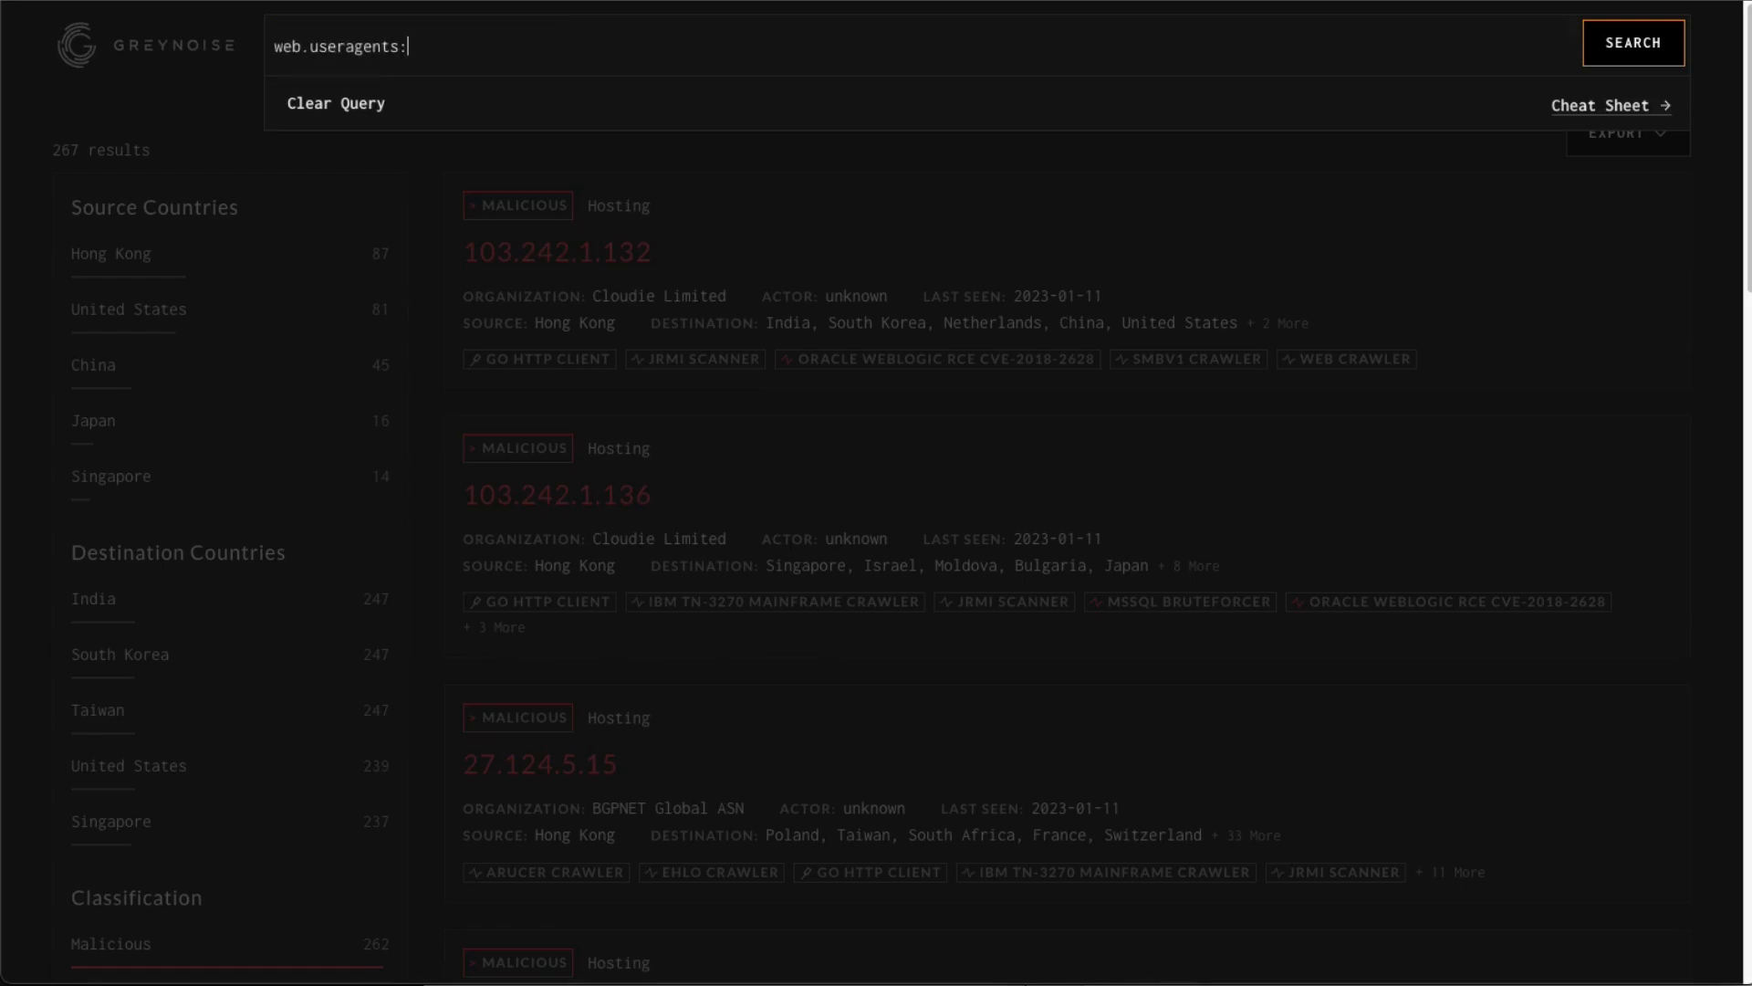
type("\"Hello, World\"")
key("Return")
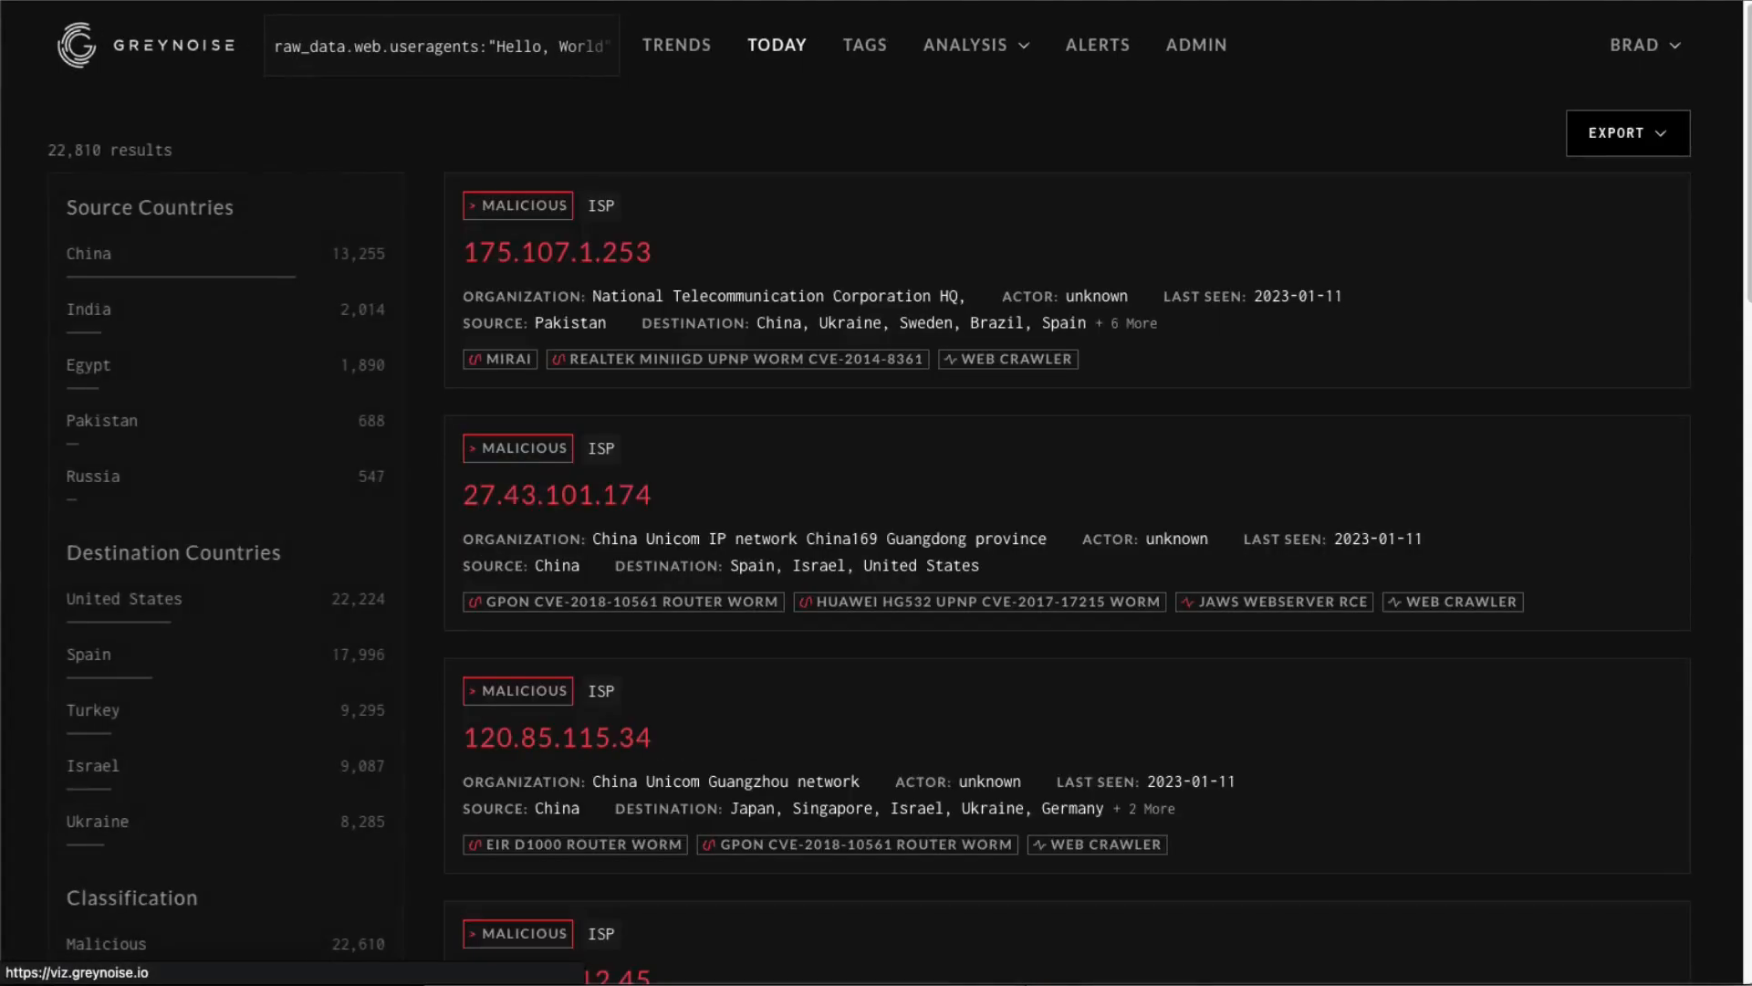
Replace the query with country:"United States" and run the search.
left_click(411, 46)
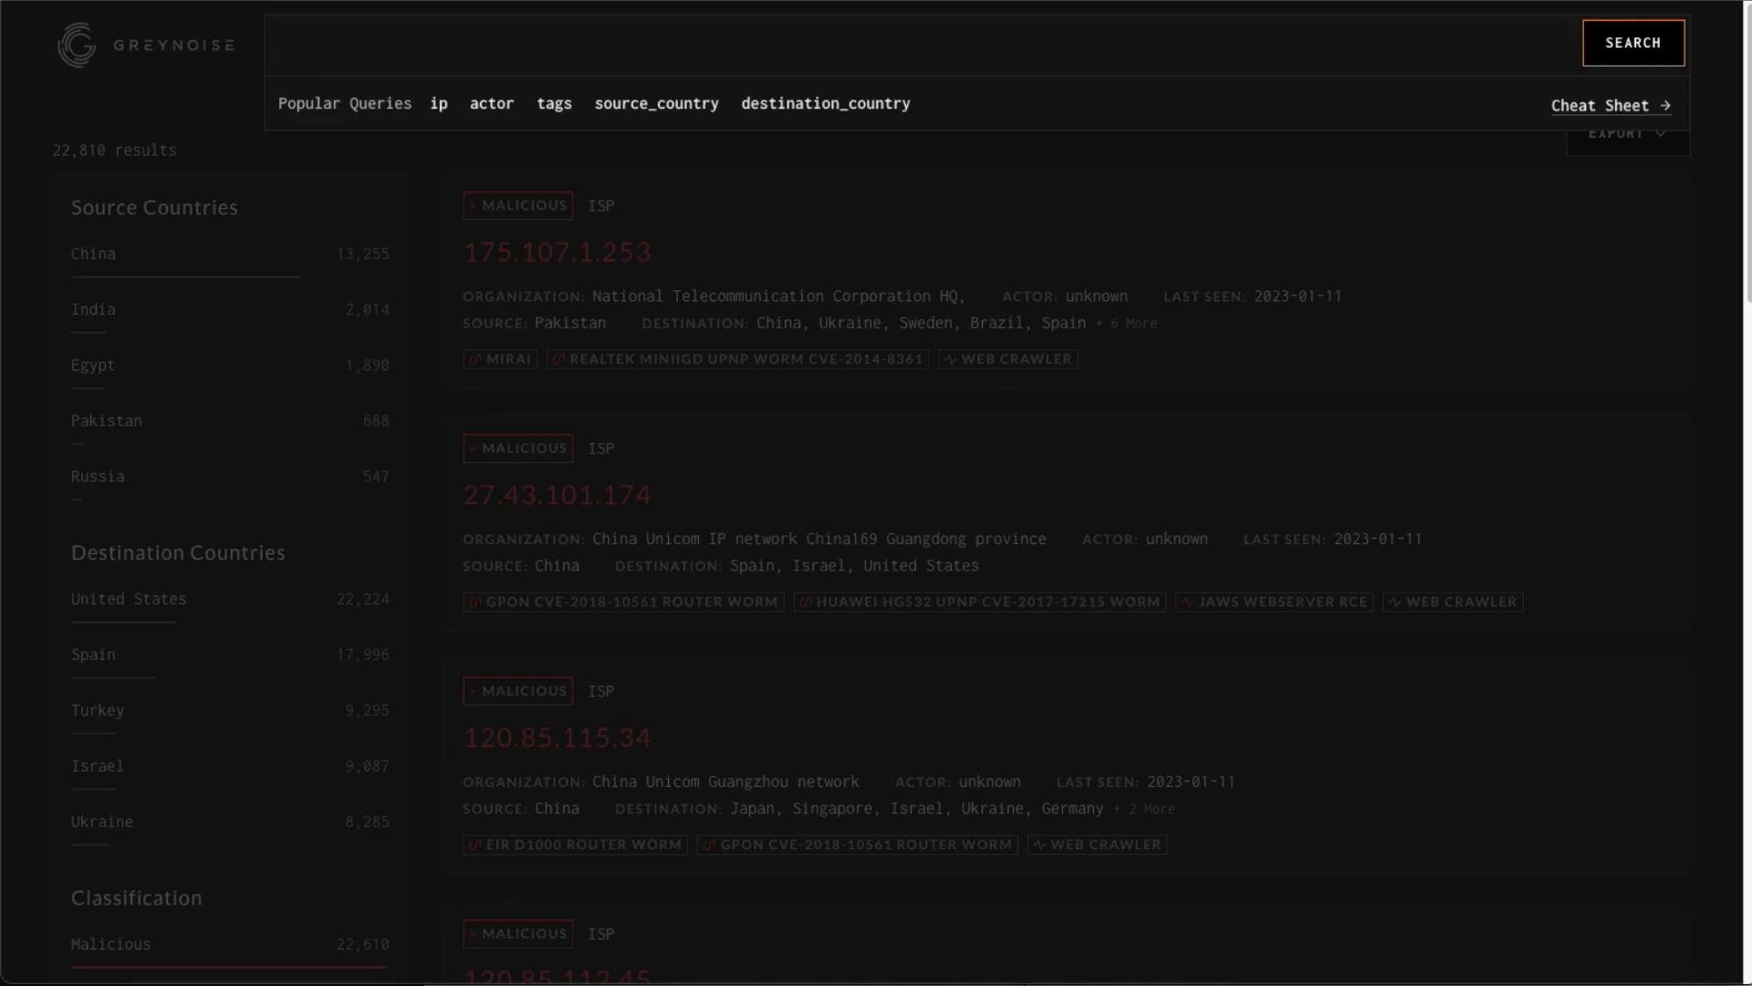
type("country:\"Unit")
key("BackSpace")
type("nited States")
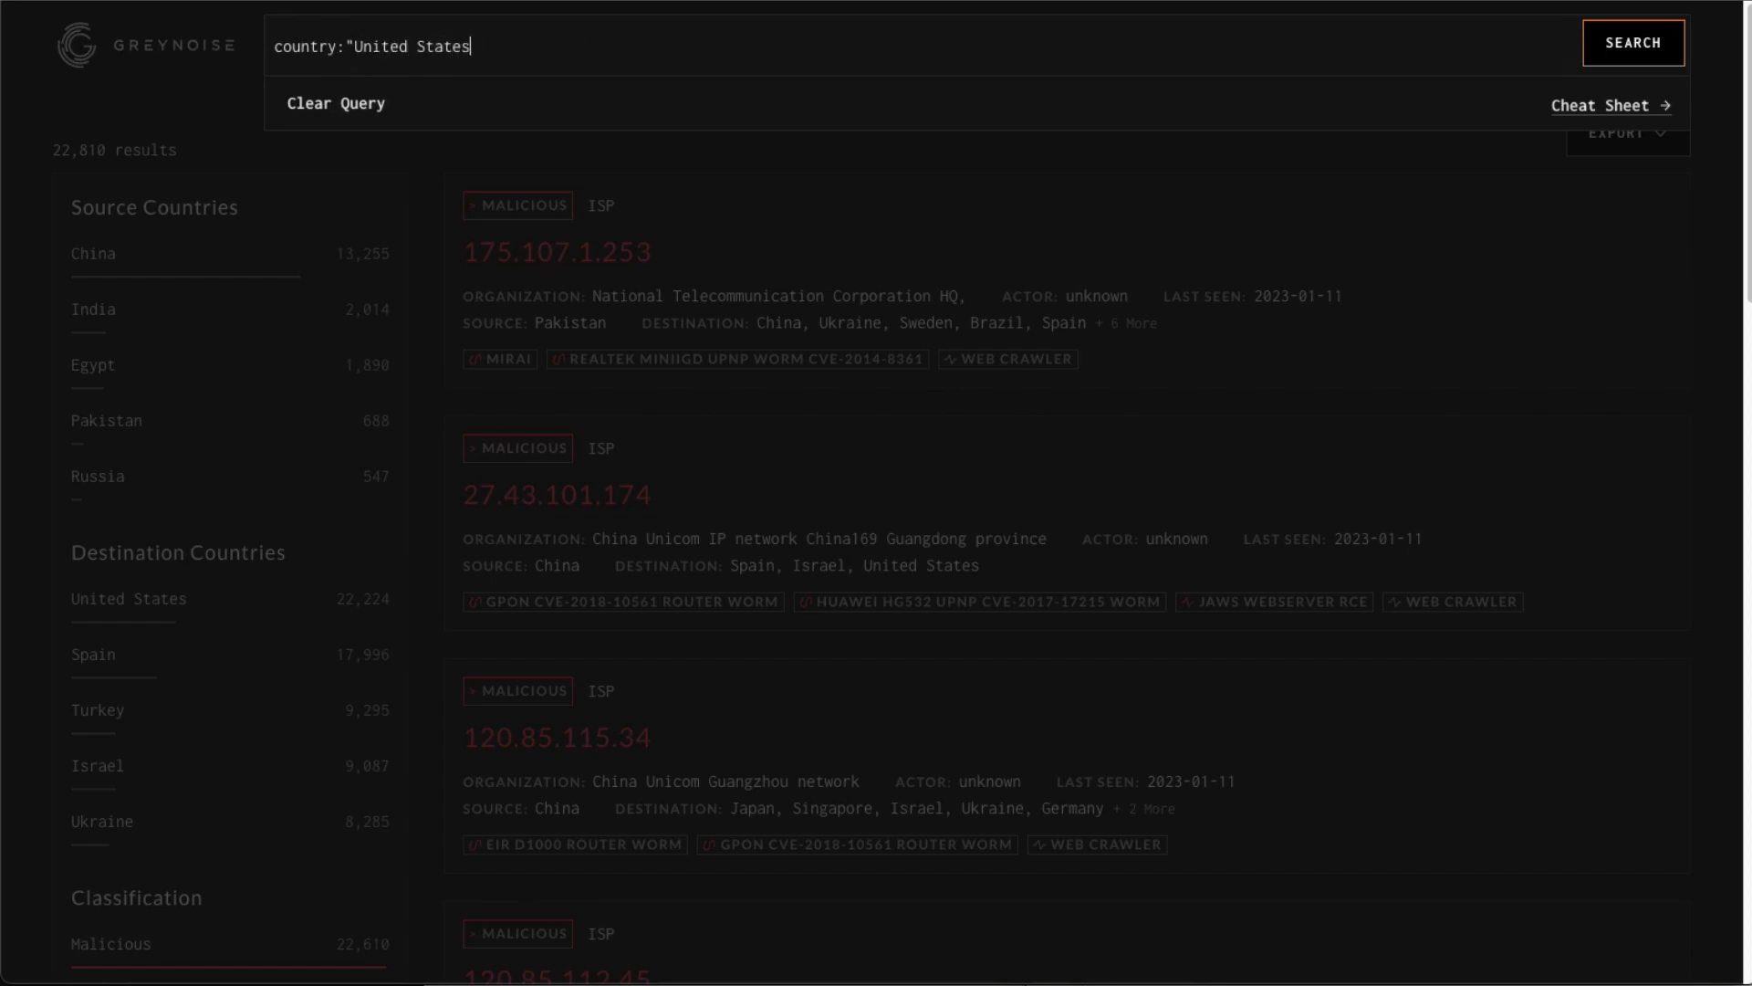
type("\"")
key("Return")
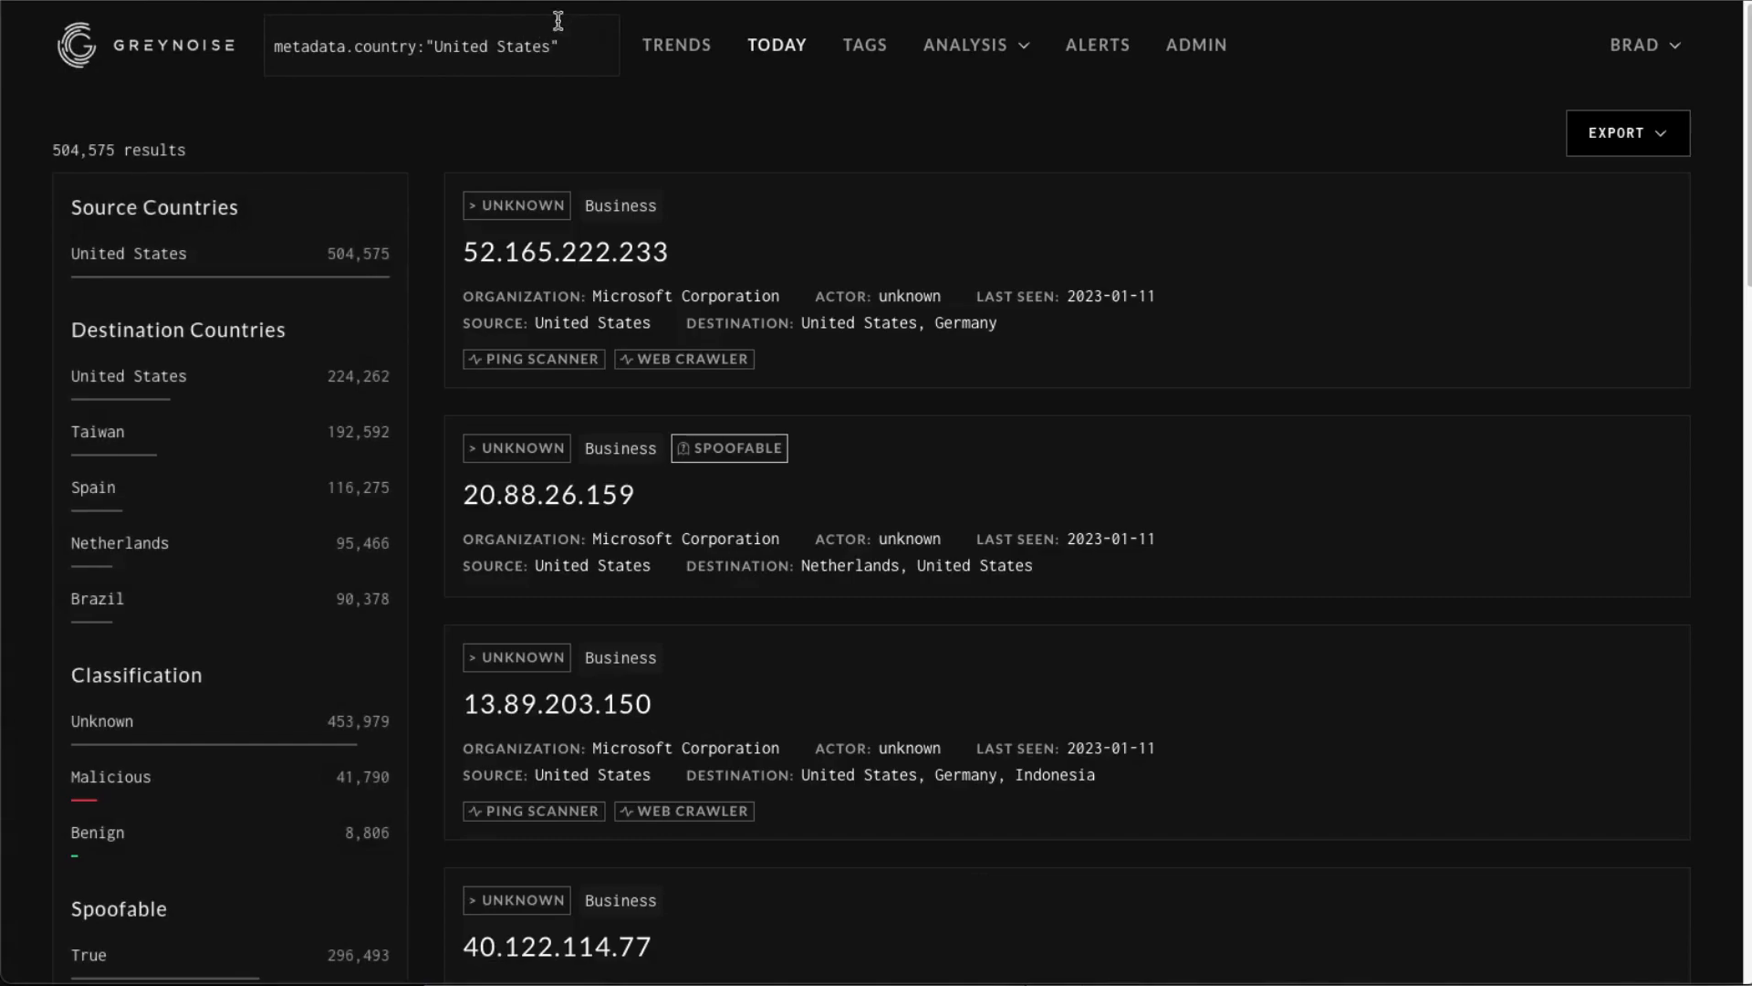
Edit the query to metadata.country:United* using a wildcard and run it.
left_click(435, 48)
key("BackSpace")
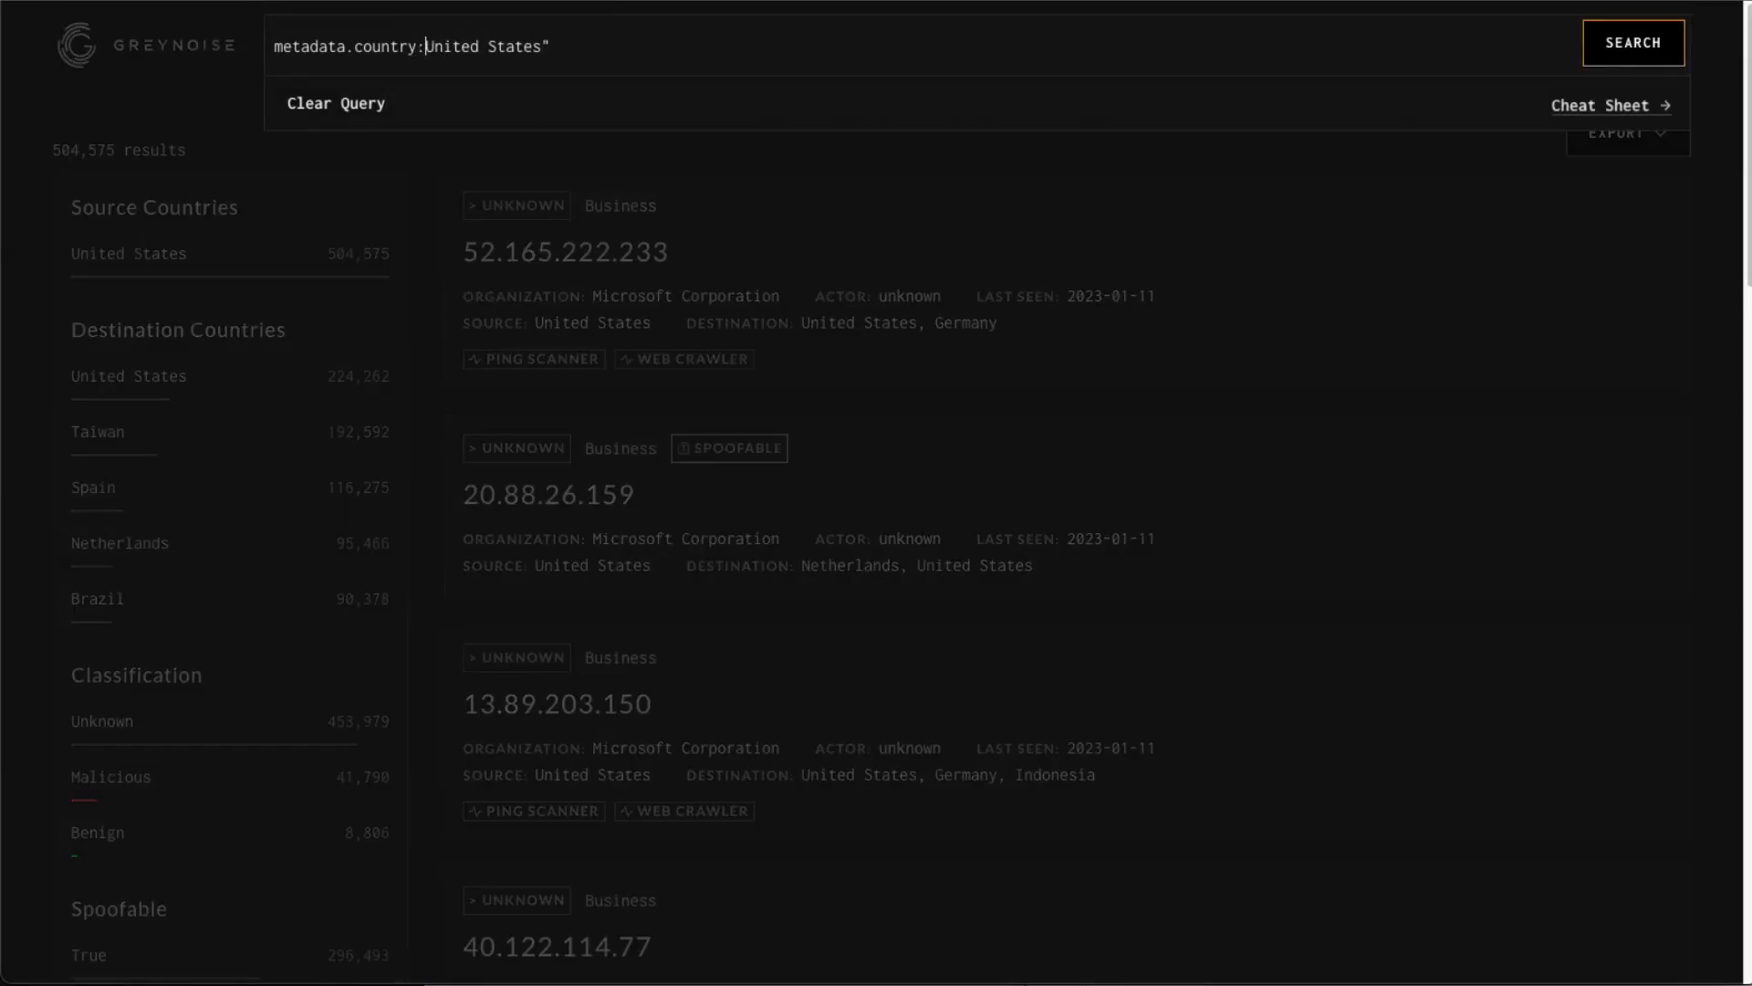
left_click_drag(479, 42, 626, 42)
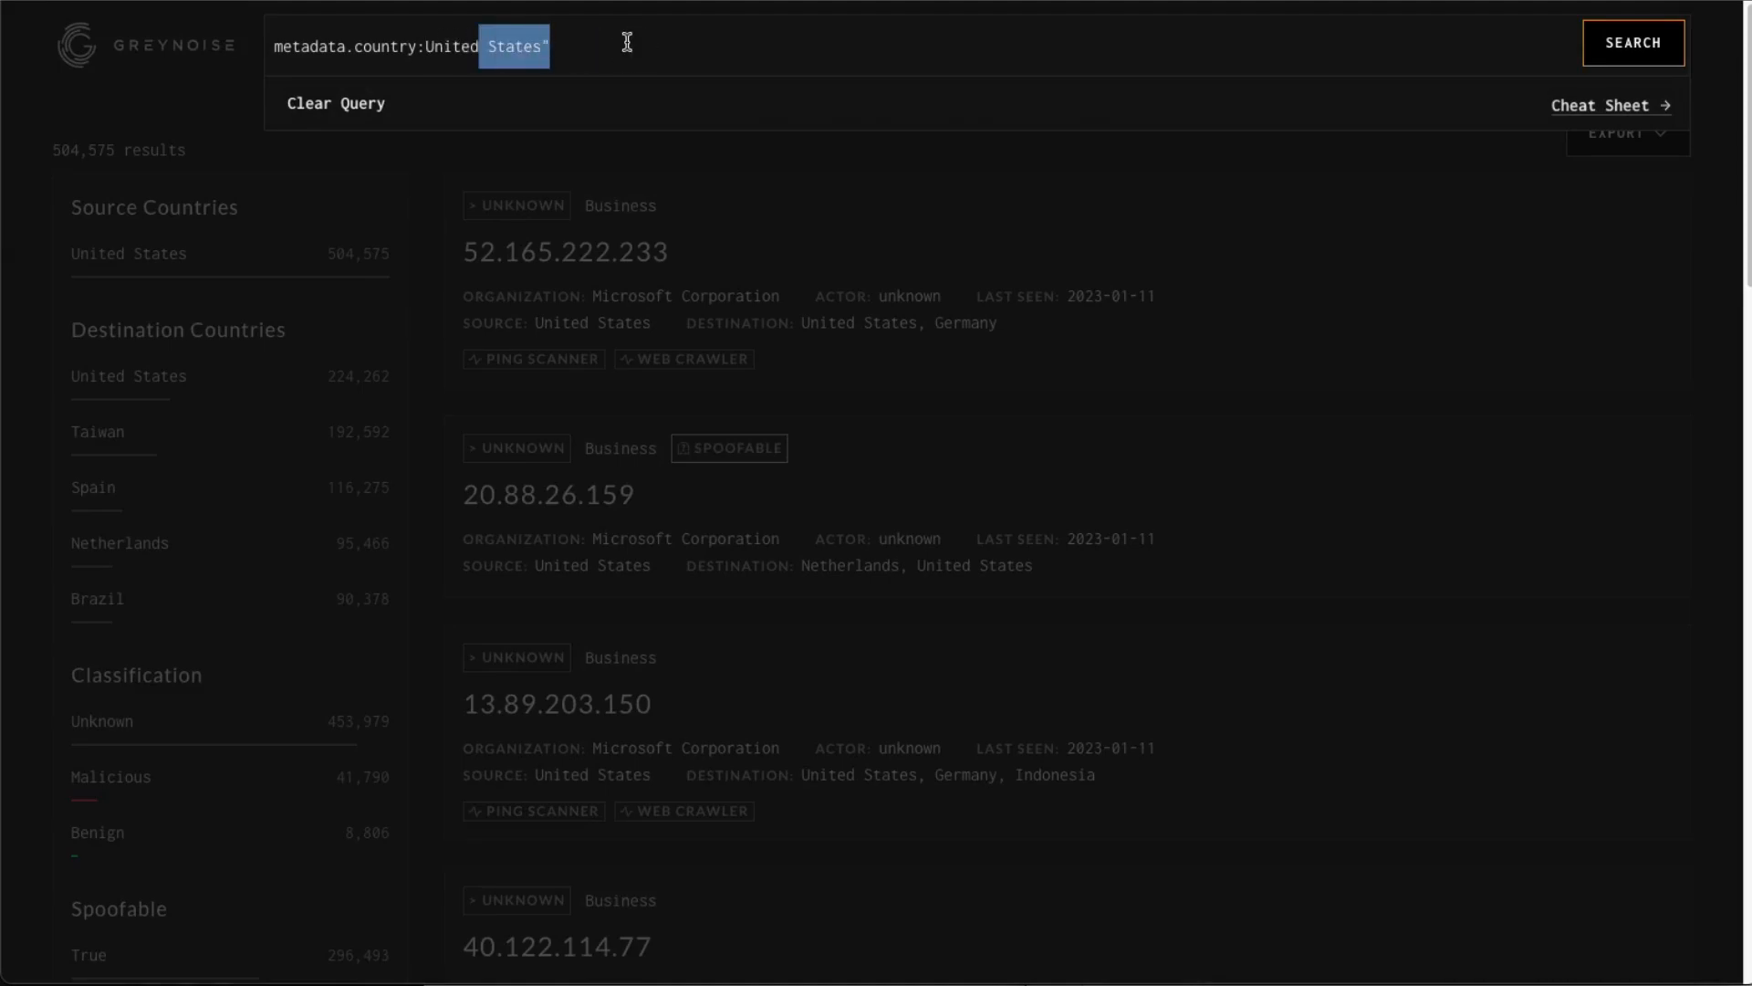
type("*")
key("Return")
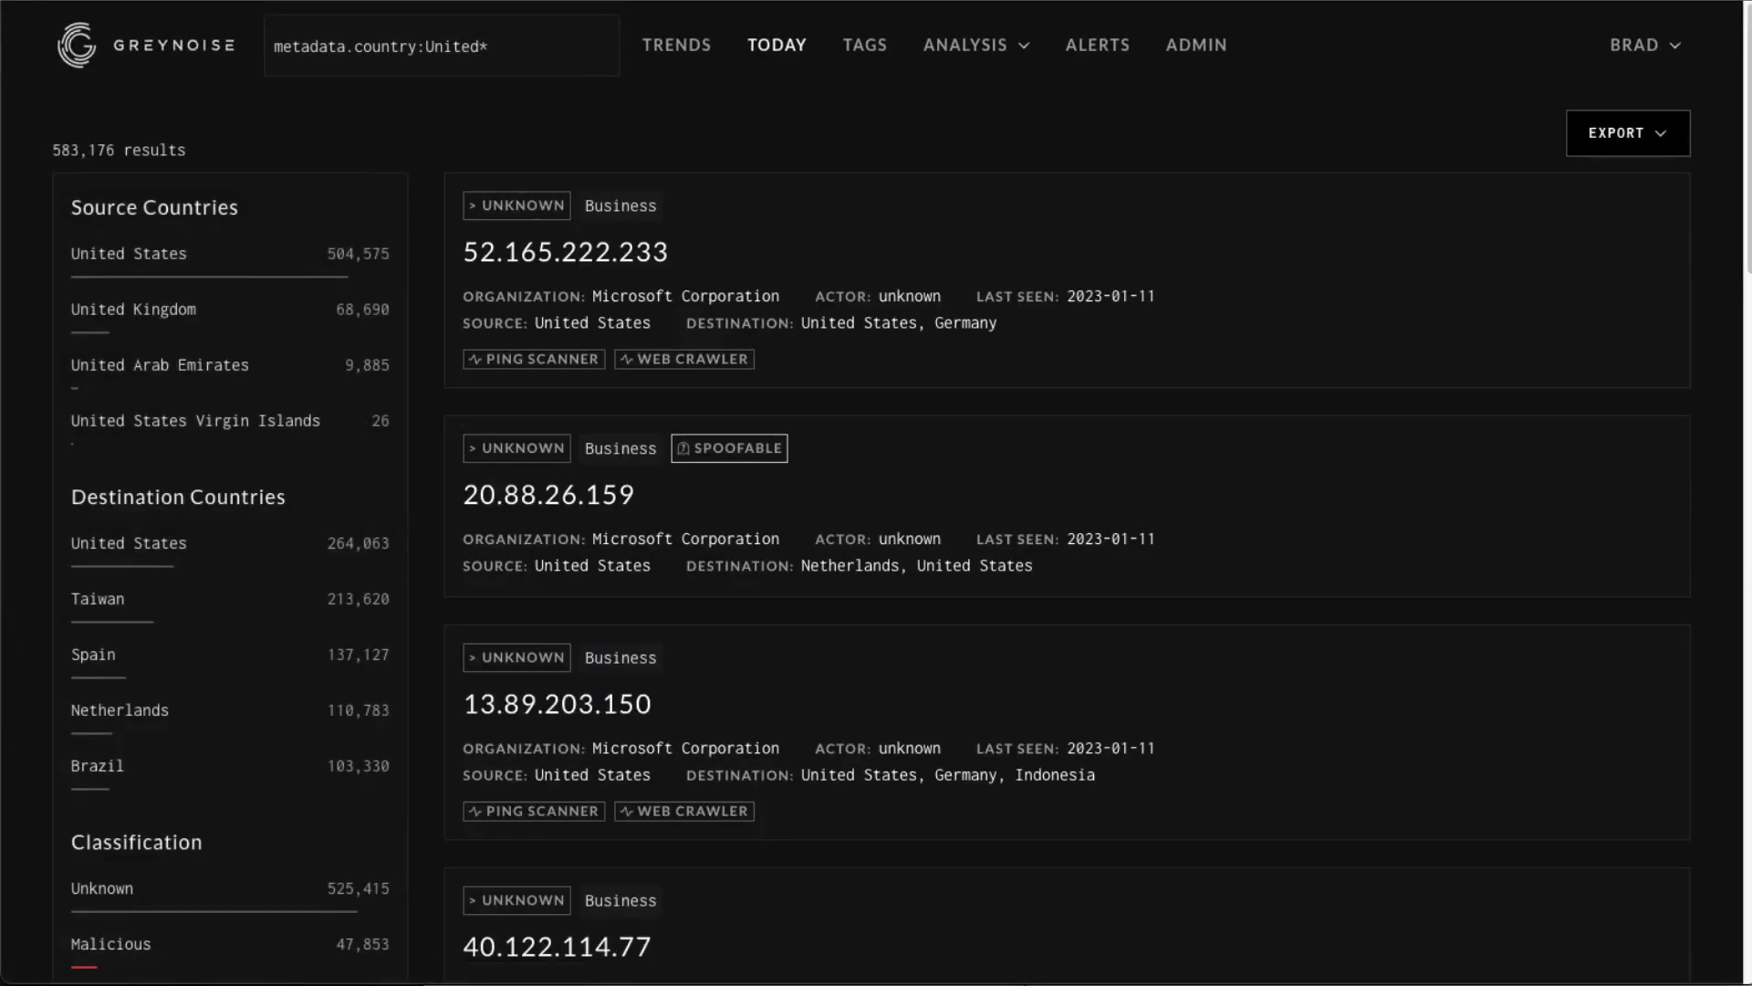